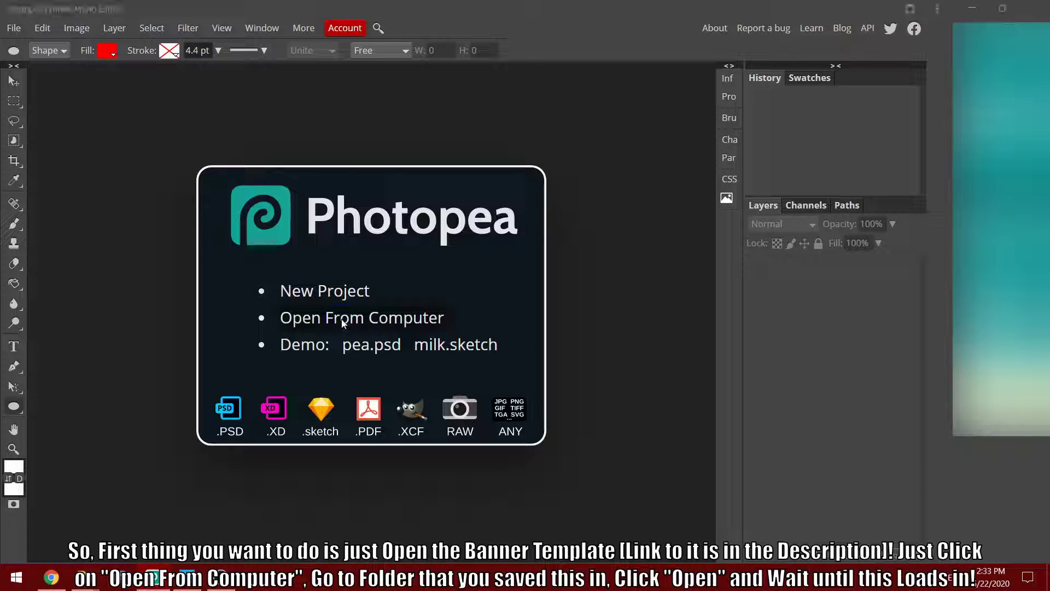
- Open the banner template file banner.psd from the computer
{"action": "left_click", "coordinate": [342, 318]}
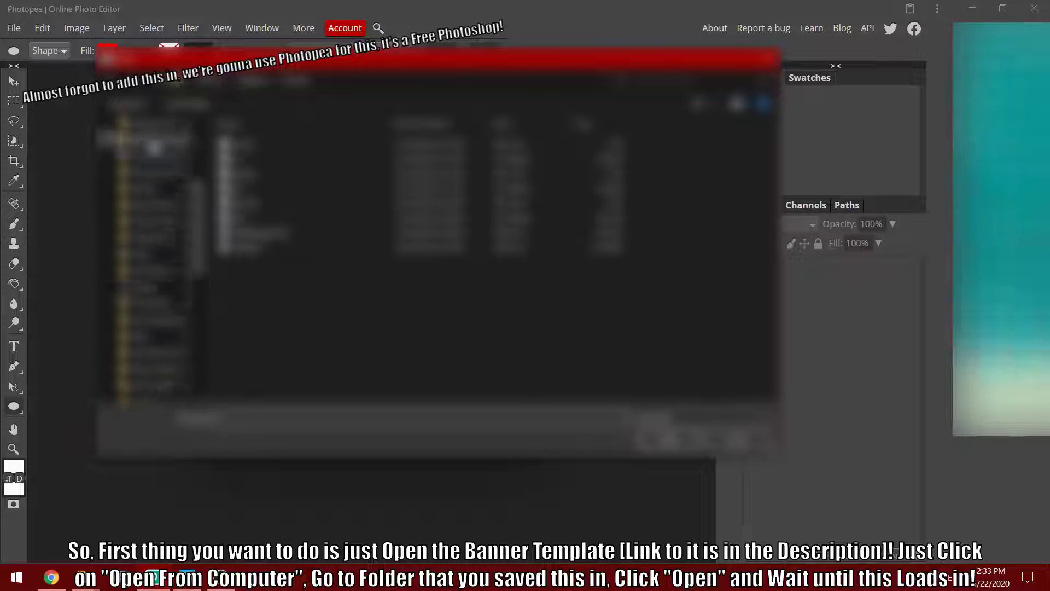
{"action": "left_click", "coordinate": [156, 123]}
{"action": "double_click", "coordinate": [252, 159]}
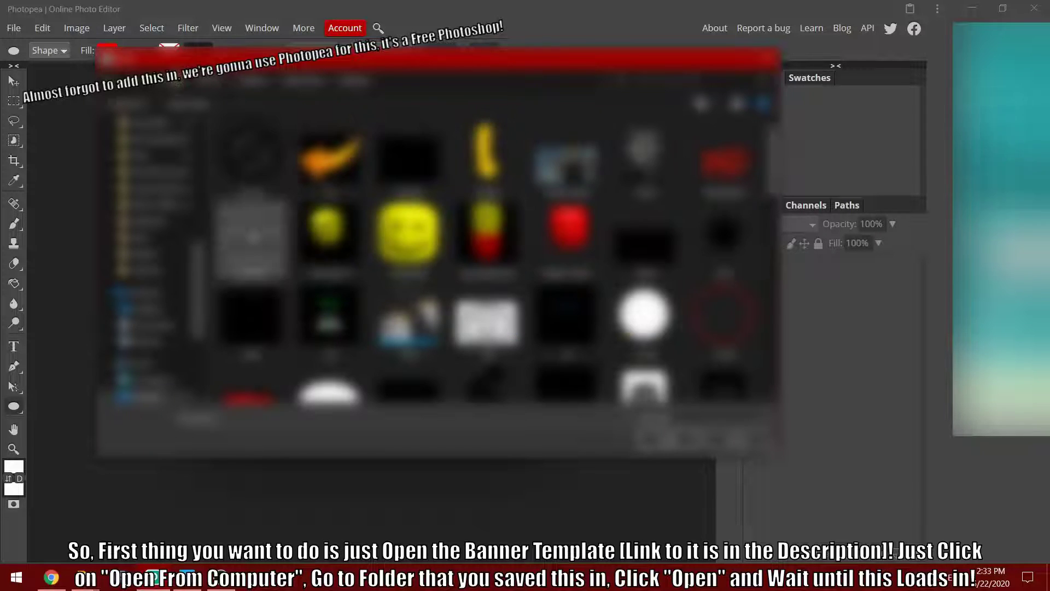
{"action": "left_click", "coordinate": [251, 241]}
{"action": "left_click", "coordinate": [668, 439]}
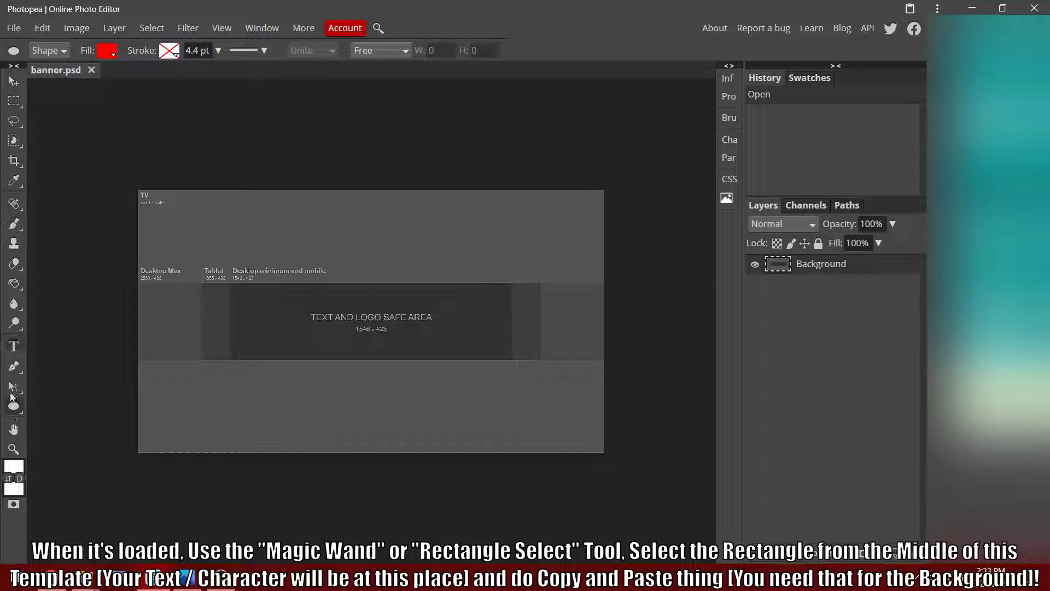
- Try to select the template's middle band with the Magic Wand at a tolerance of 75
{"action": "left_click", "coordinate": [13, 407]}
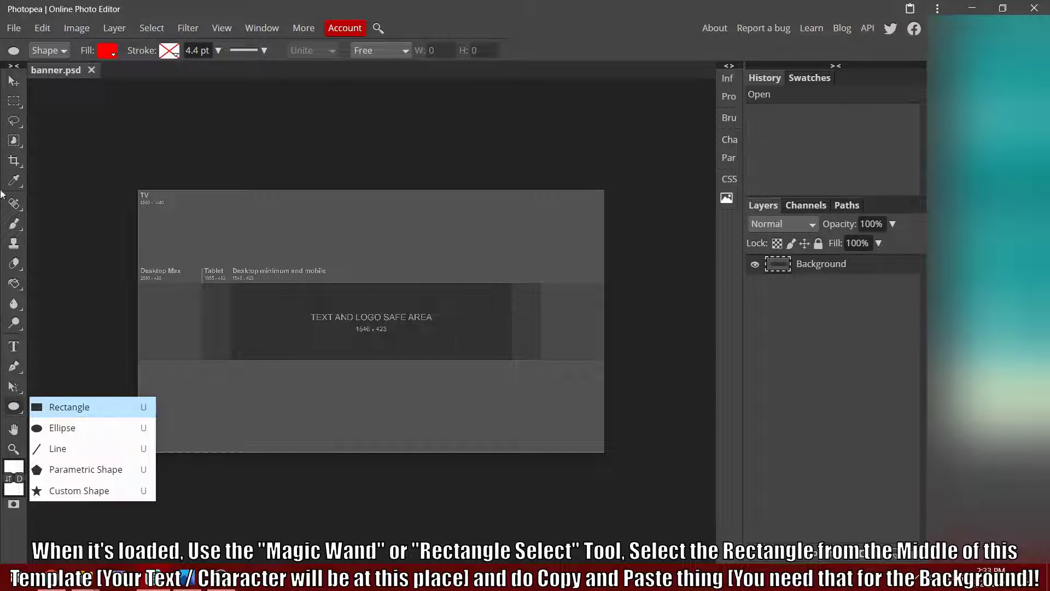
{"action": "left_click", "coordinate": [68, 407]}
{"action": "left_click", "coordinate": [15, 101]}
{"action": "left_click", "coordinate": [14, 141]}
{"action": "left_click", "coordinate": [98, 183]}
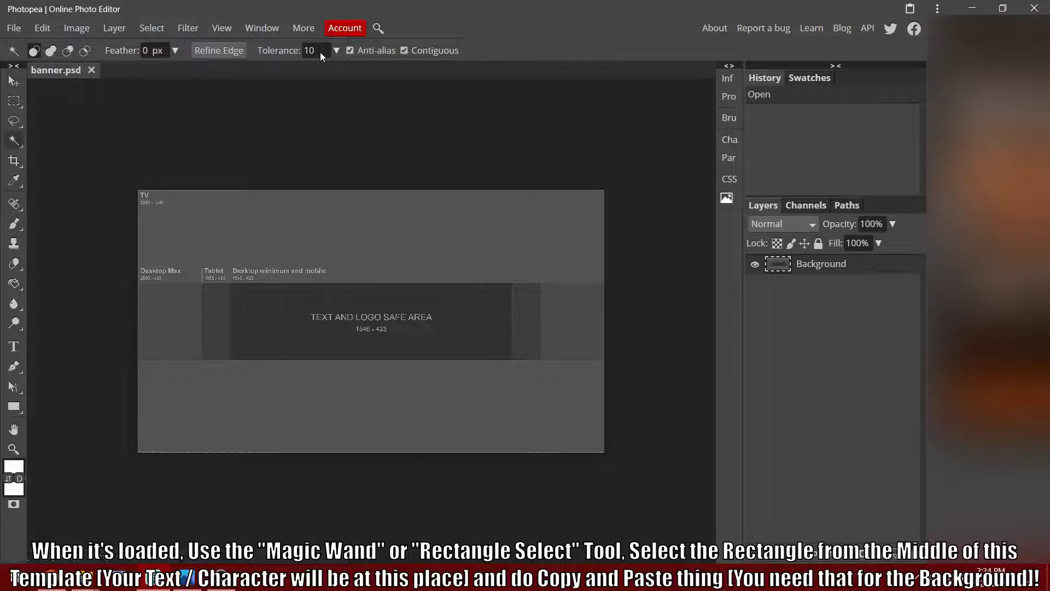
{"action": "type", "text": "75"}
{"action": "left_click", "coordinate": [249, 318]}
{"action": "key", "text": "ctrl+plus"}
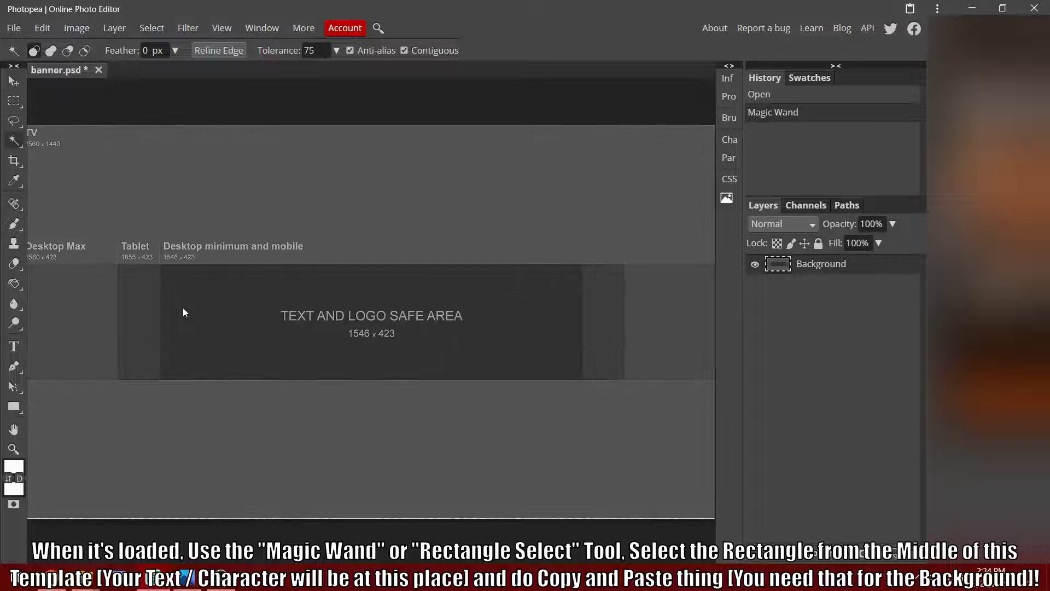
{"action": "left_click", "coordinate": [146, 301], "text": "shift"}
{"action": "left_click", "coordinate": [147, 300], "text": "shift"}
{"action": "left_click", "coordinate": [147, 301], "text": "shift"}
{"action": "left_click", "coordinate": [260, 90]}
- Draw a rectangular selection around the template's middle band, spanning the full 2560 px width of the canvas
{"action": "left_click", "coordinate": [14, 100]}
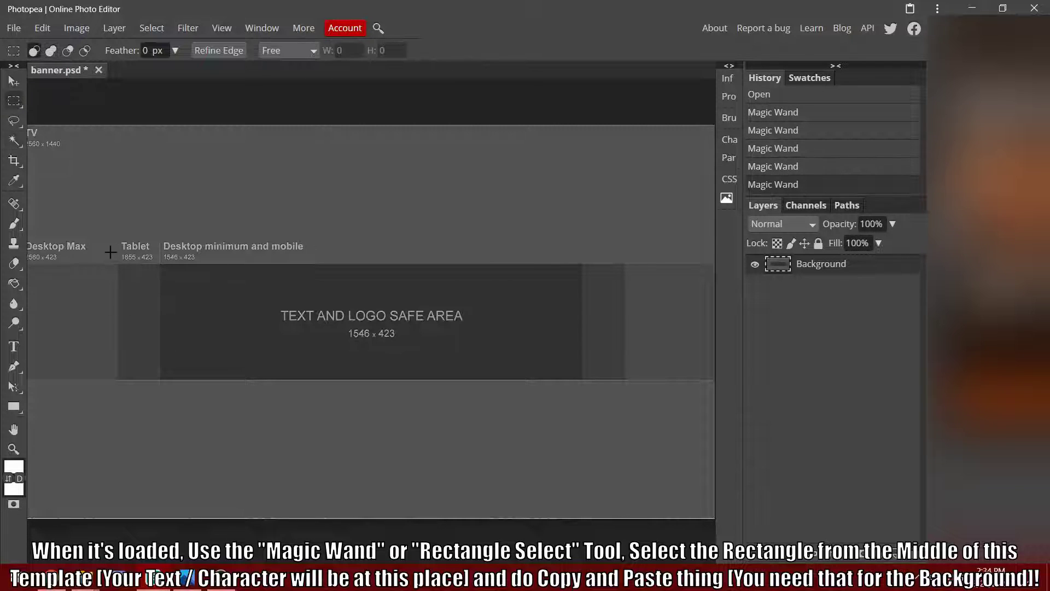
{"action": "scroll", "coordinate": [149, 294], "scroll_direction": "left", "scroll_amount": 3}
{"action": "key", "text": "ctrl+plus"}
{"action": "key", "text": "ctrl+plus"}
{"action": "key", "text": "ctrl+plus"}
{"action": "key", "text": "ctrl+plus"}
{"action": "scroll", "coordinate": [117, 298], "scroll_direction": "left", "scroll_amount": 5}
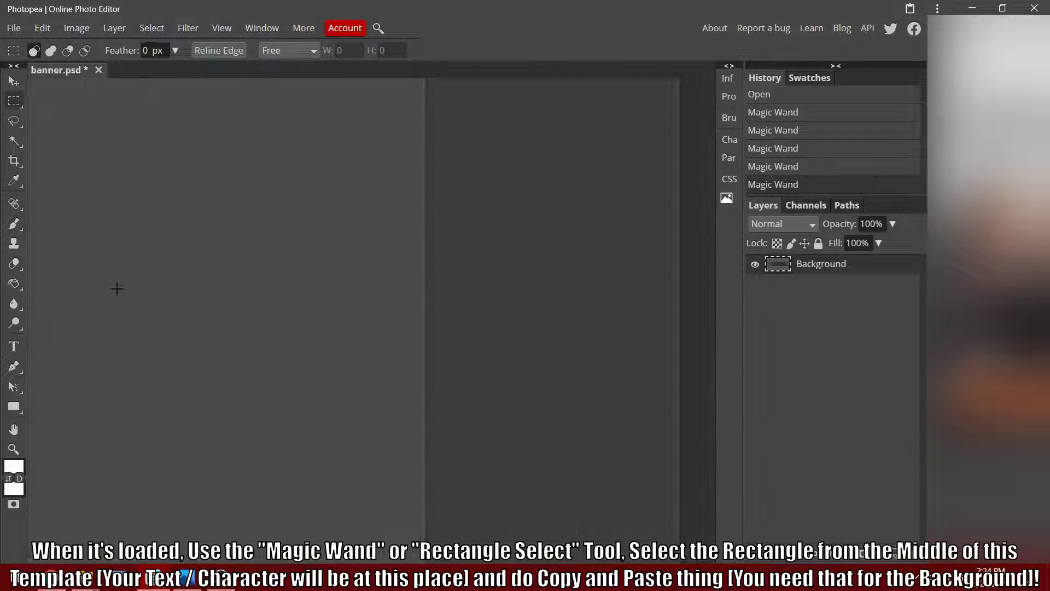
{"action": "scroll", "coordinate": [117, 288], "scroll_direction": "left", "scroll_amount": 6}
{"action": "scroll", "coordinate": [117, 287], "scroll_direction": "up", "scroll_amount": 4}
{"action": "scroll", "coordinate": [152, 250], "scroll_direction": "down", "scroll_amount": 5}
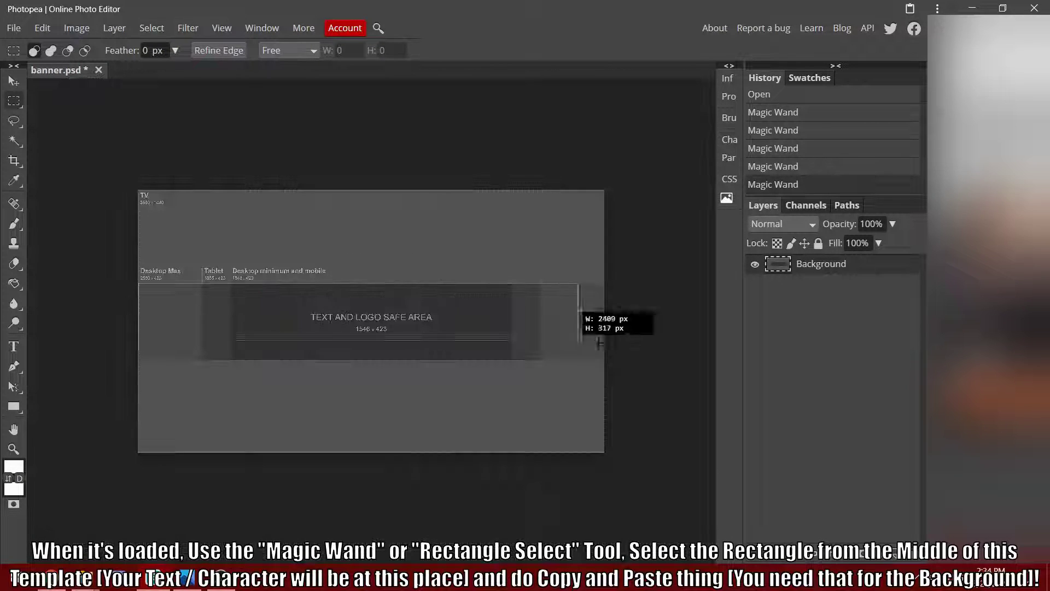
{"action": "key", "text": "ctrl+plus"}
{"action": "scroll", "coordinate": [824, 367], "scroll_direction": "right", "scroll_amount": 10}
{"action": "left_click_drag", "start_coordinate": [600, 343], "coordinate": [679, 557]}
{"action": "key", "text": "ctrl+plus"}
{"action": "key", "text": "ctrl+plus"}
{"action": "scroll", "coordinate": [679, 557], "scroll_direction": "down", "scroll_amount": 3}
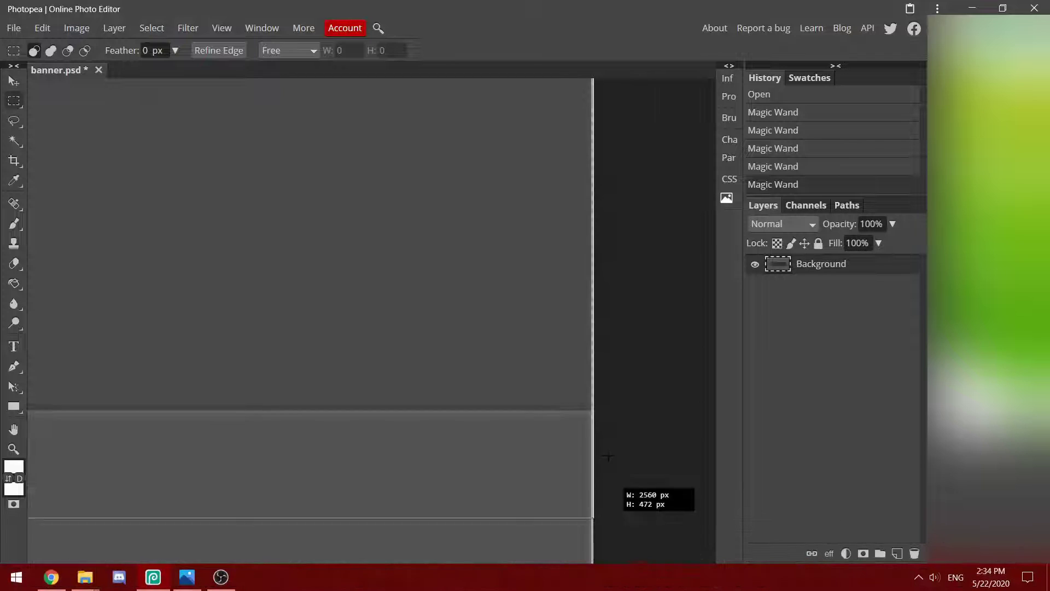
{"action": "left_click_drag", "start_coordinate": [666, 499], "coordinate": [666, 499]}
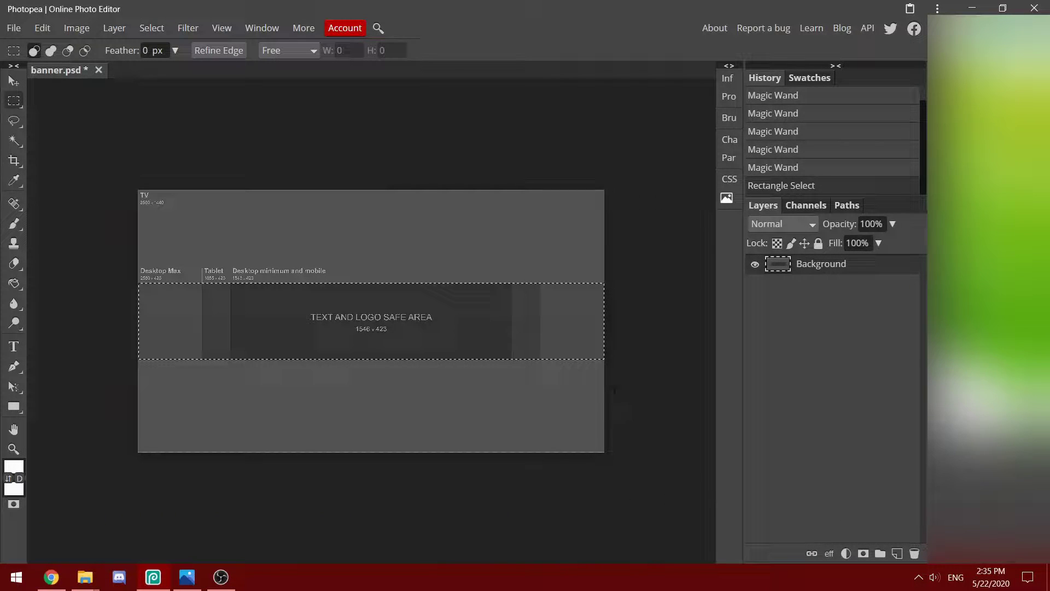
- Copy the selected middle band onto a new hidden layer and clear the same area from the Background layer
{"action": "key", "text": "ctrl+v"}
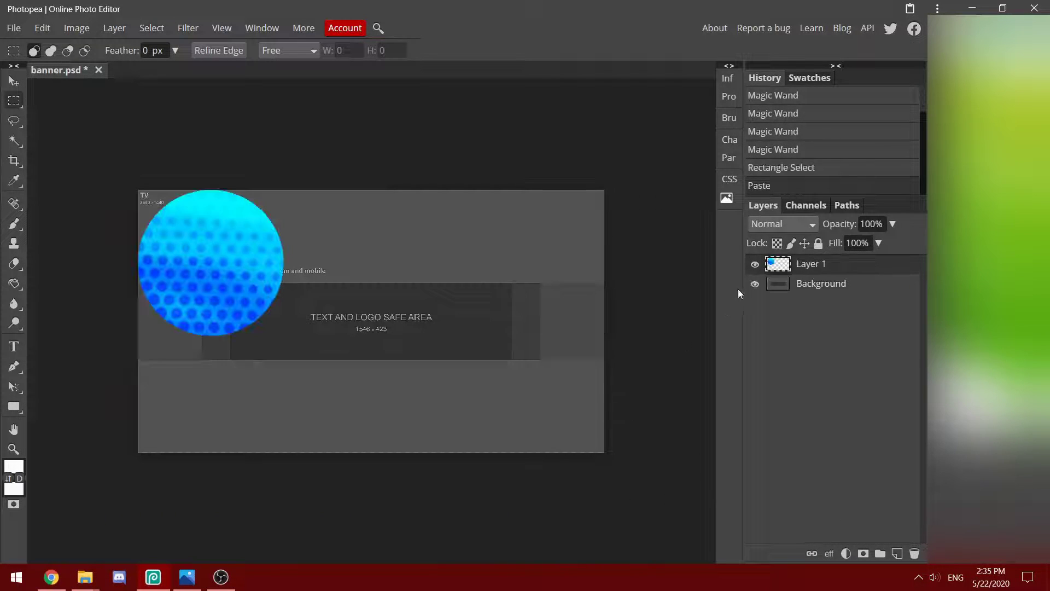
{"action": "key", "text": "ctrl+z"}
{"action": "key", "text": "ctrl+c"}
{"action": "key", "text": "ctrl+v"}
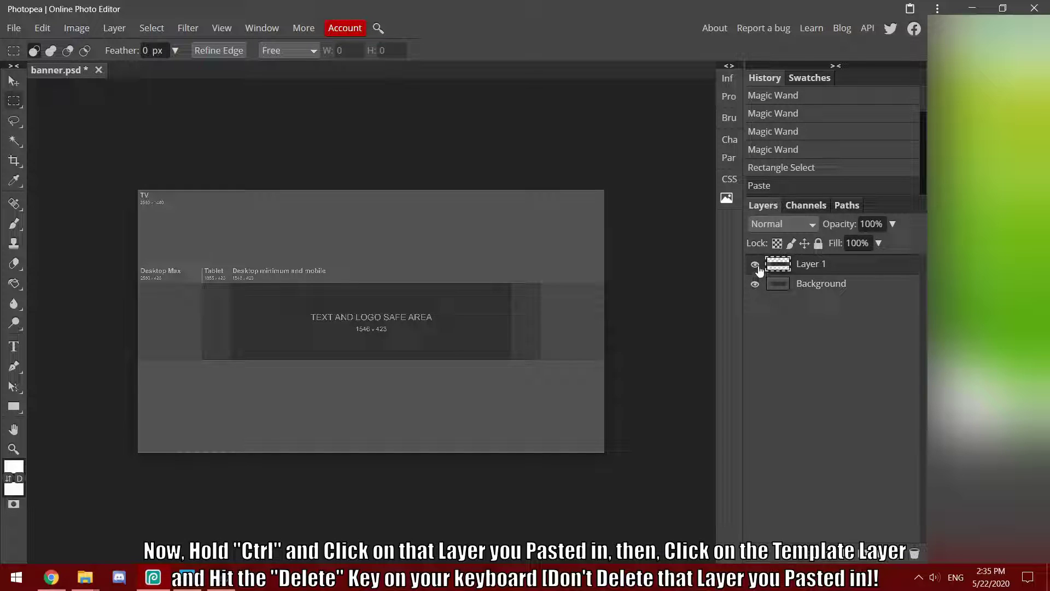
{"action": "left_click", "coordinate": [788, 289]}
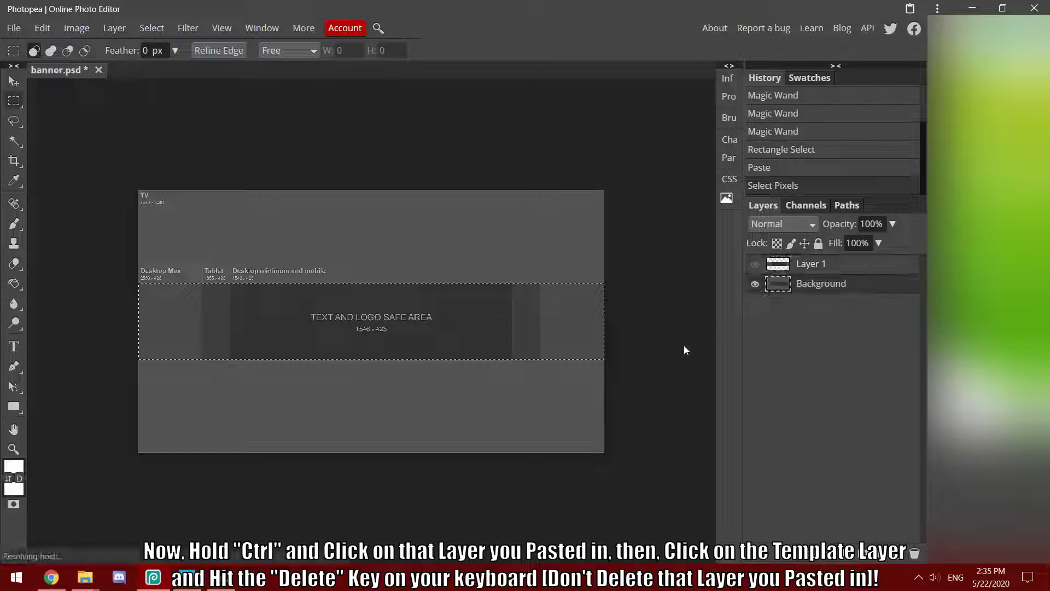
{"action": "key", "text": "Delete"}
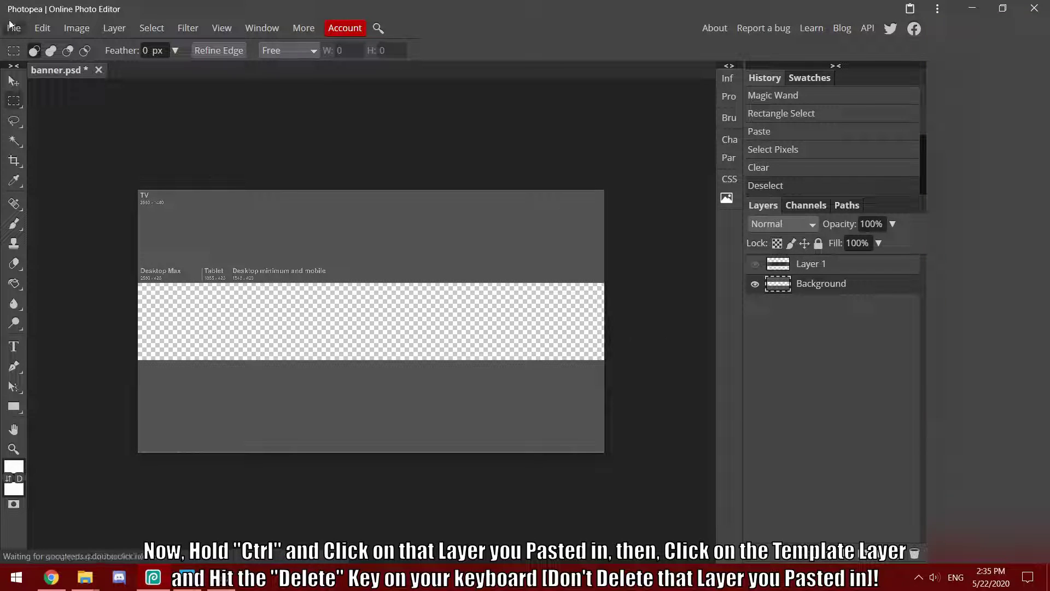
- Place the Roblox city screenshot in the banner as a layer and scale it to cover the whole canvas
{"action": "left_click", "coordinate": [14, 26]}
{"action": "left_click", "coordinate": [58, 89]}
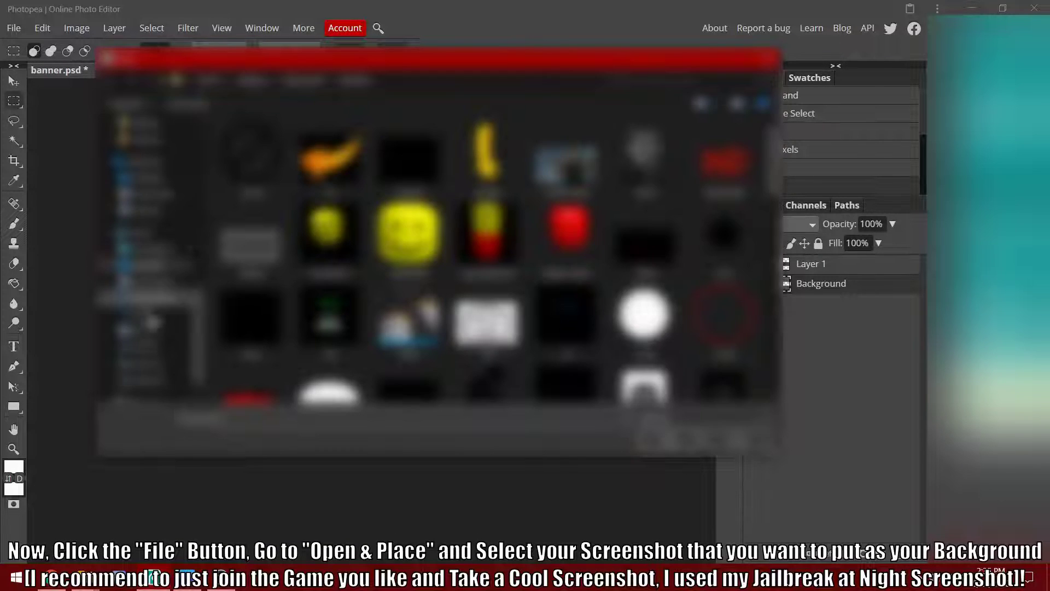
{"action": "left_click", "coordinate": [146, 331]}
{"action": "double_click", "coordinate": [493, 159]}
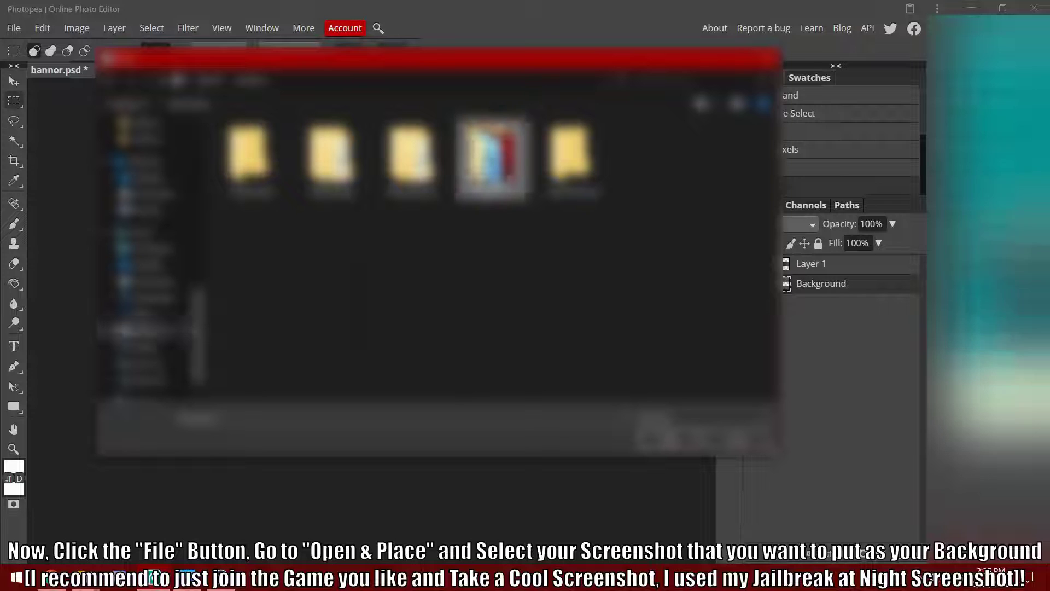
{"action": "left_click_drag", "start_coordinate": [776, 132], "coordinate": [774, 378]}
{"action": "scroll", "coordinate": [506, 296], "scroll_direction": "up", "scroll_amount": 3}
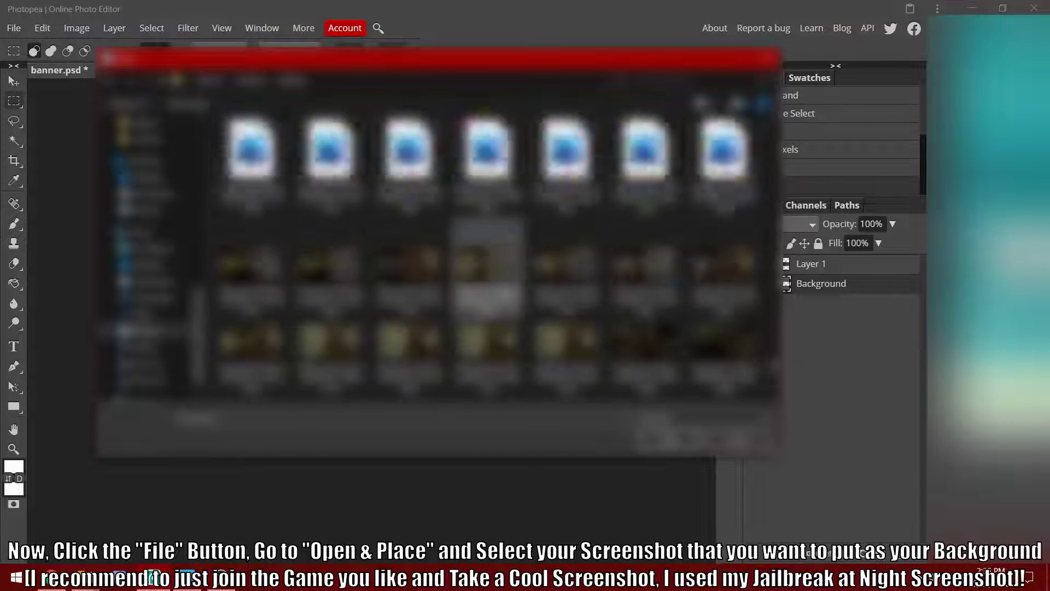
{"action": "scroll", "coordinate": [487, 246], "scroll_direction": "down", "scroll_amount": 3}
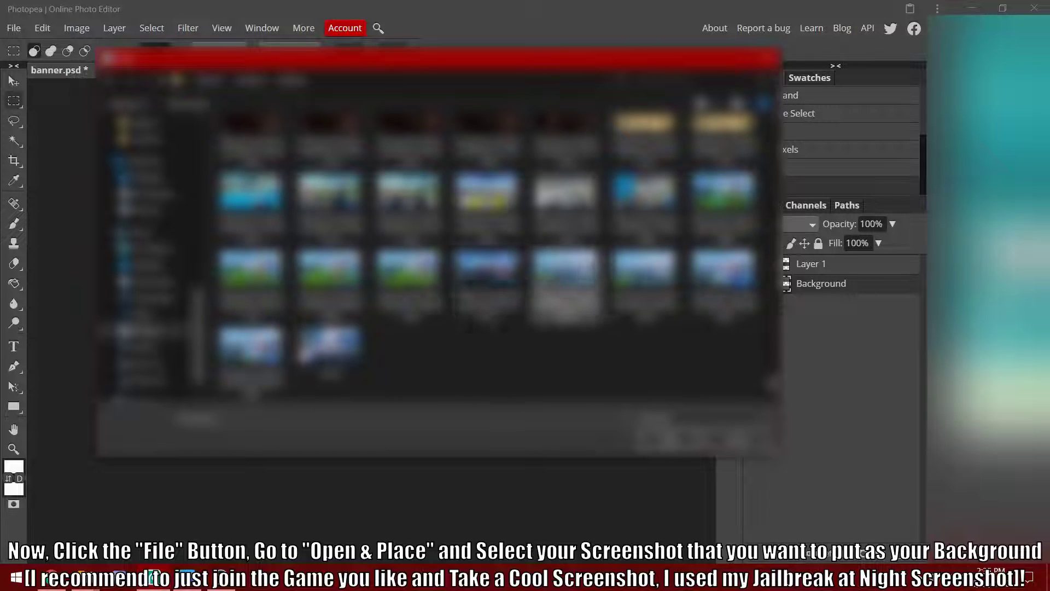
{"action": "left_click", "coordinate": [672, 440]}
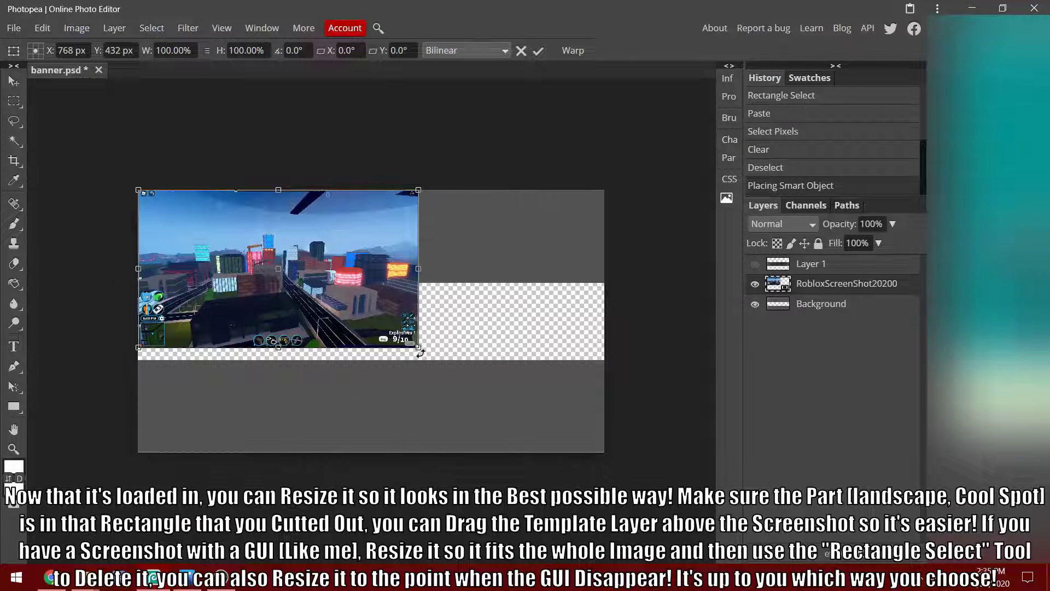
{"action": "left_click_drag", "start_coordinate": [422, 350], "coordinate": [633, 460]}
{"action": "left_click", "coordinate": [538, 50]}
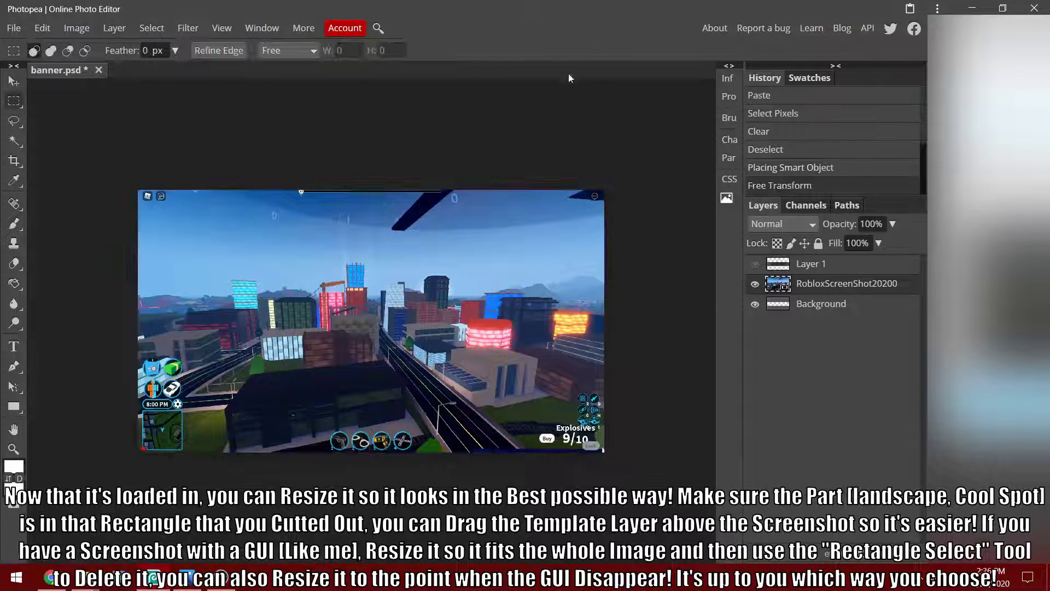
- Rasterize the screenshot layer and delete the strip with interface icons along its upper edge
{"action": "left_click_drag", "start_coordinate": [137, 190], "coordinate": [631, 232]}
{"action": "key", "text": "Delete"}
{"action": "right_click", "coordinate": [793, 283]}
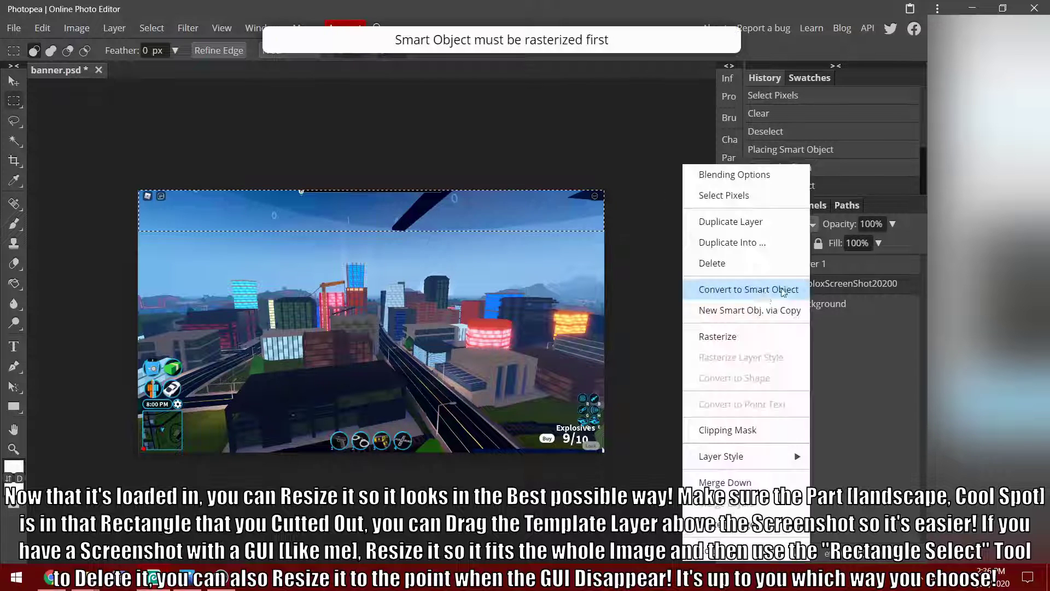
{"action": "left_click", "coordinate": [711, 335]}
{"action": "key", "text": "Delete"}
- Delete the strips containing game interface elements along the screenshot's right, left and lower edges
{"action": "left_click_drag", "start_coordinate": [605, 453], "coordinate": [573, 139]}
{"action": "key", "text": "Delete"}
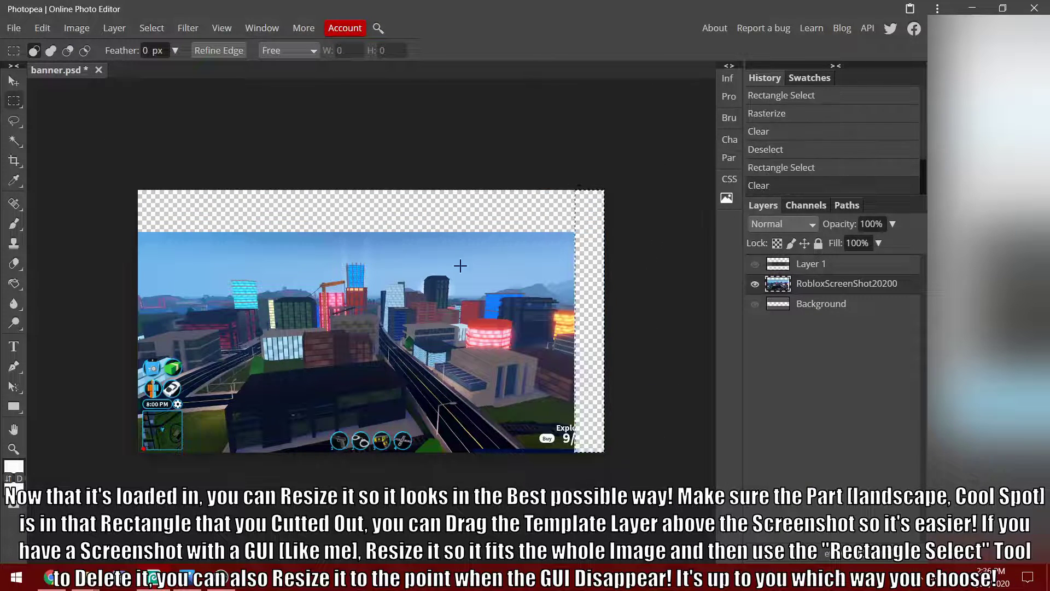
{"action": "left_click_drag", "start_coordinate": [200, 481], "coordinate": [200, 481]}
{"action": "key", "text": "Delete"}
{"action": "key", "text": "ctrl+d"}
{"action": "left_click_drag", "start_coordinate": [628, 421], "coordinate": [627, 421]}
{"action": "key", "text": "Delete"}
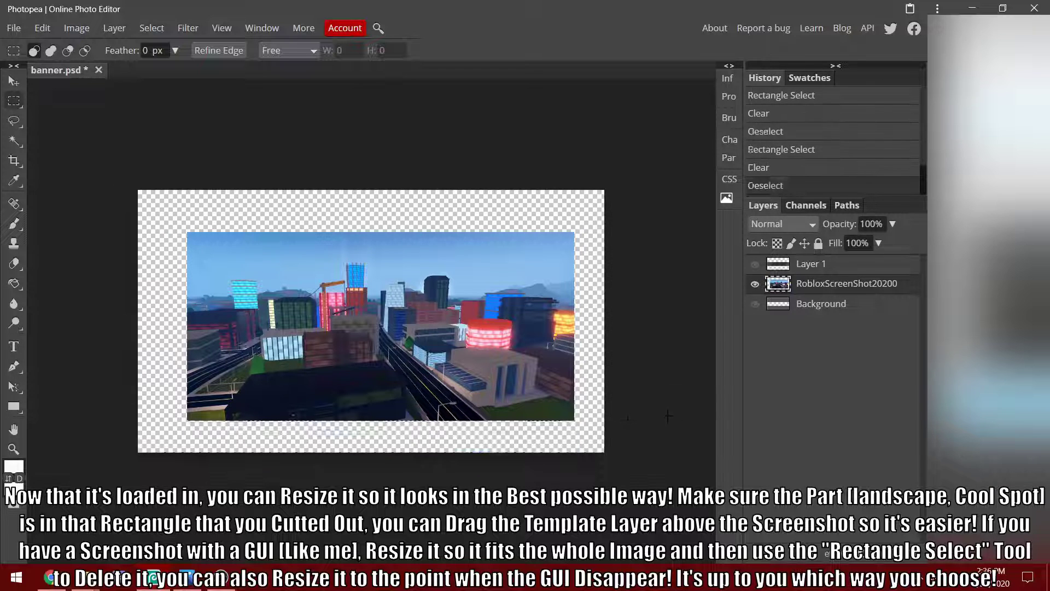
{"action": "key", "text": "ctrl+d"}
- Scale the trimmed screenshot up to about 161% so that it covers the whole canvas
{"action": "key", "text": "ctrl+t"}
{"action": "left_click_drag", "start_coordinate": [186, 229], "coordinate": [73, 176]}
{"action": "left_click_drag", "start_coordinate": [574, 421], "coordinate": [695, 479]}
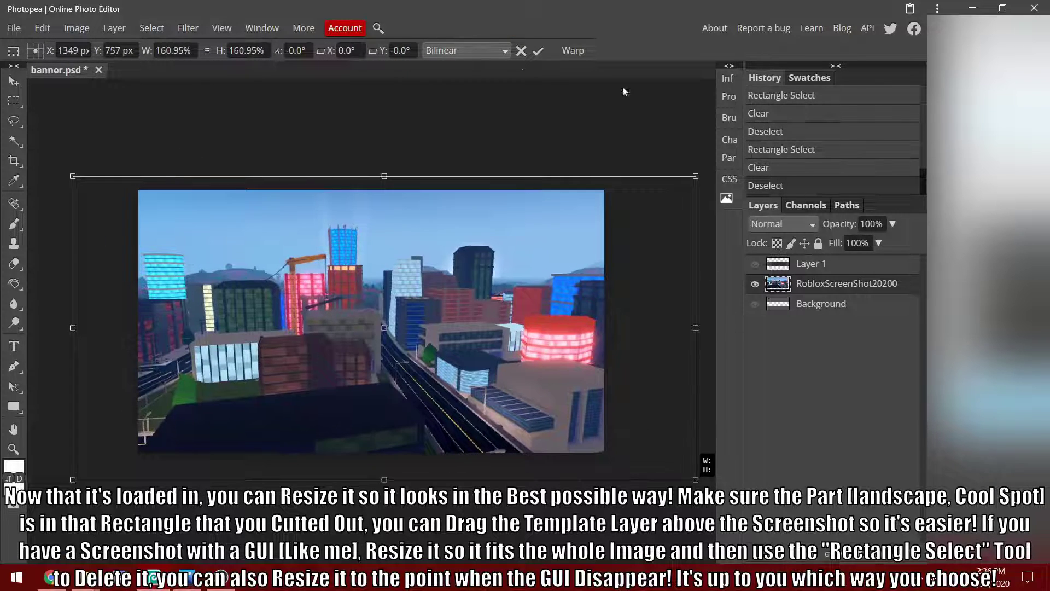
{"action": "key", "text": "m"}
- Show the Background template layer above the screenshot and shift the screenshot downward within the cut-out band
{"action": "left_click", "coordinate": [755, 303]}
{"action": "left_click_drag", "start_coordinate": [815, 303], "coordinate": [814, 283]}
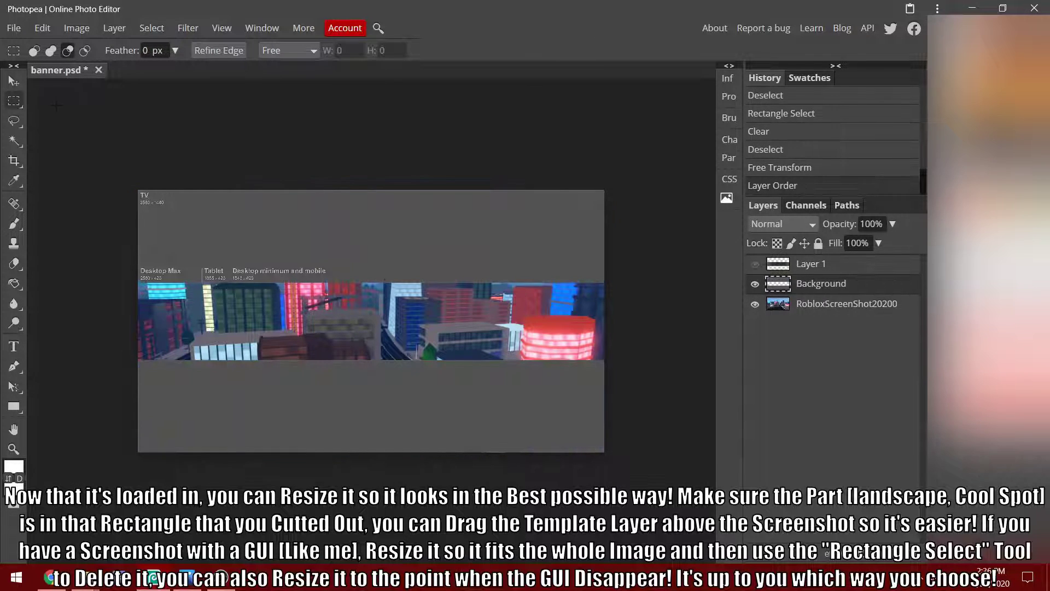
{"action": "left_click", "coordinate": [16, 80]}
{"action": "scroll", "coordinate": [333, 335], "scroll_direction": "down", "scroll_amount": 2}
{"action": "left_click", "coordinate": [810, 305]}
{"action": "left_click_drag", "start_coordinate": [416, 319], "coordinate": [415, 333]}
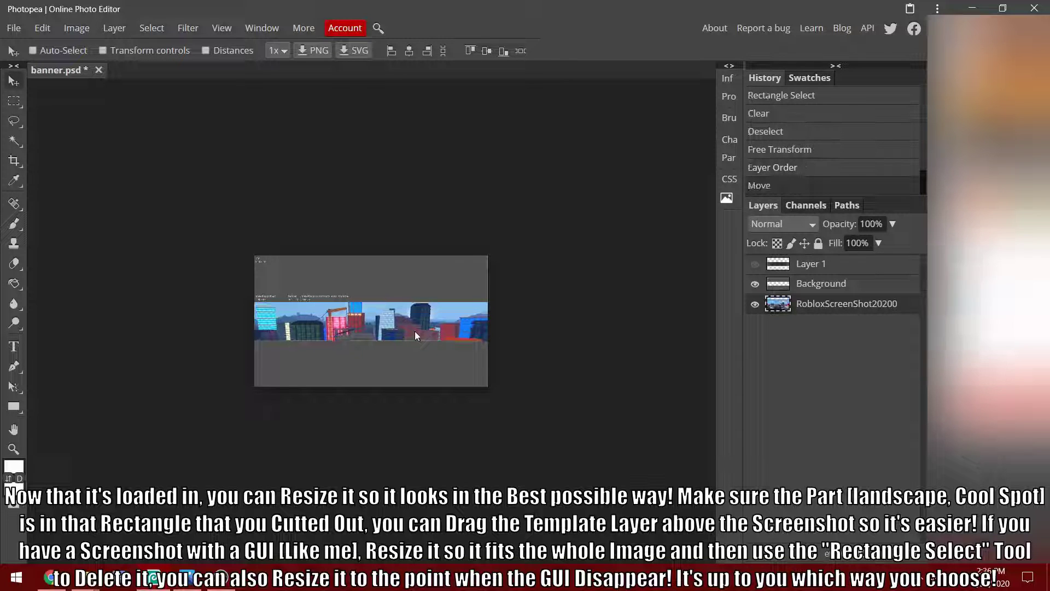
- Enlarge the screenshot to about 130% and reposition it so the city skyline fills the cut-out band
{"action": "key", "text": "ctrl+t"}
{"action": "left_click_drag", "start_coordinate": [220, 267], "coordinate": [143, 231]}
{"action": "left_click_drag", "start_coordinate": [330, 291], "coordinate": [357, 316]}
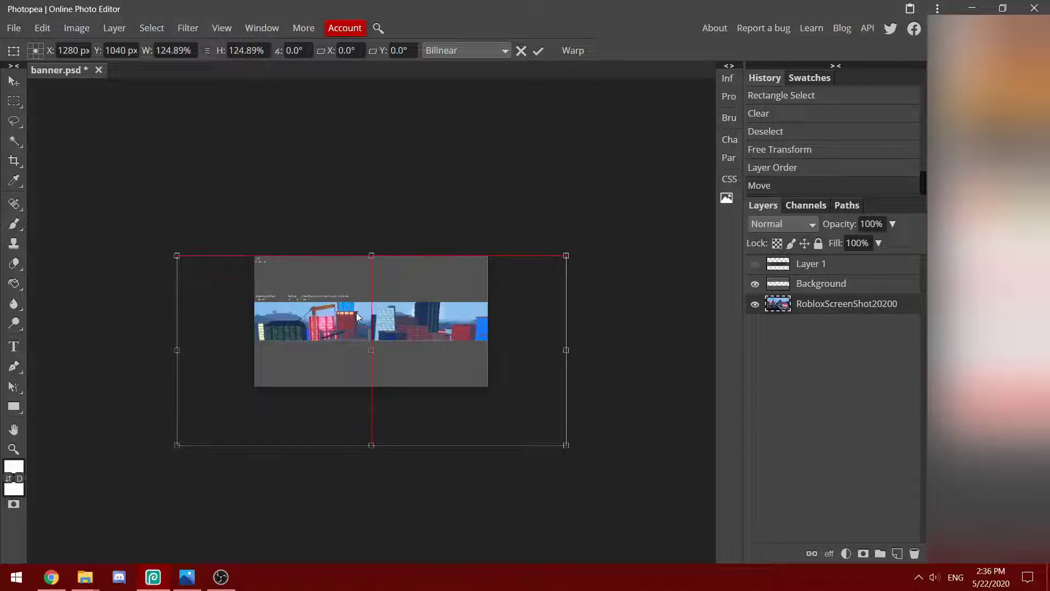
{"action": "left_click_drag", "start_coordinate": [181, 256], "coordinate": [159, 246]}
{"action": "mouse_move", "coordinate": [290, 302]}
{"action": "left_mouse_down"}
{"action": "mouse_move", "coordinate": [293, 310]}
{"action": "mouse_move", "coordinate": [293, 302]}
{"action": "left_mouse_up"}
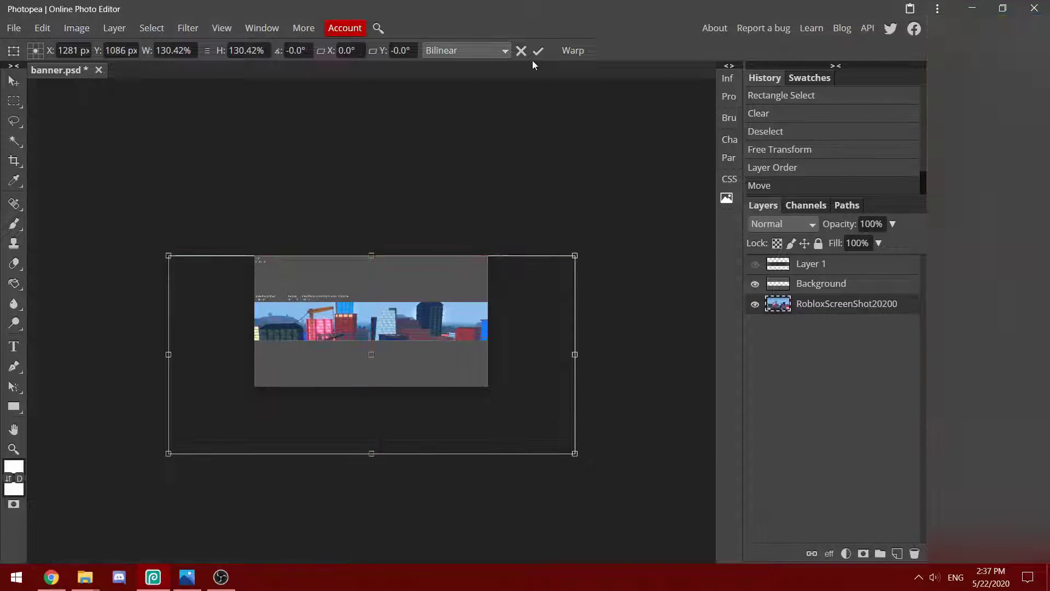
- Select the banner band area from the cut-out layer and copy that part of the screenshot onto a new layer
{"action": "left_click", "coordinate": [755, 284]}
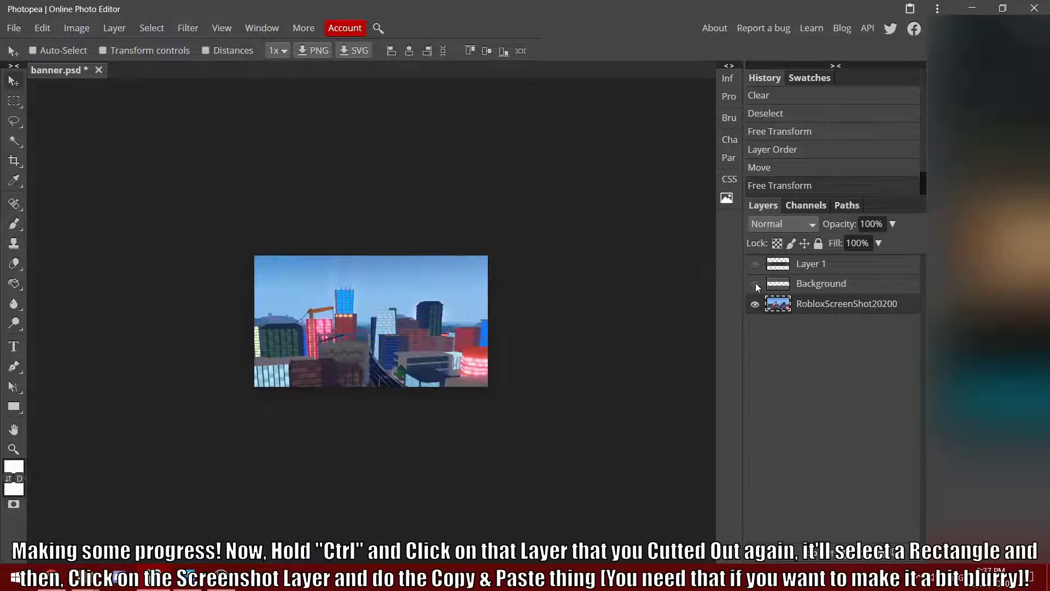
{"action": "left_click", "coordinate": [755, 285]}
{"action": "scroll", "coordinate": [577, 341], "scroll_direction": "up", "scroll_amount": 3}
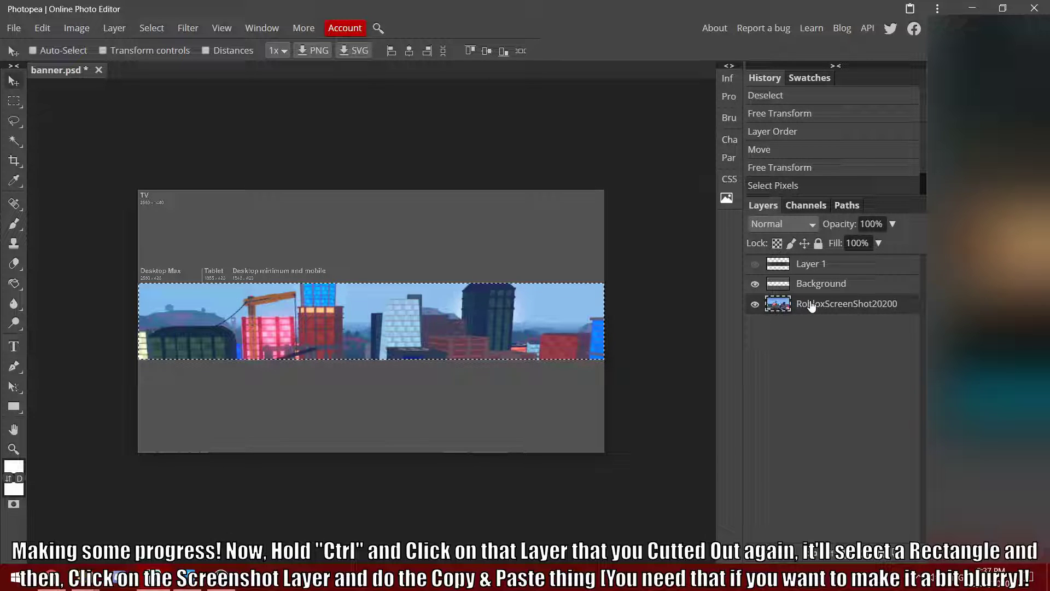
{"action": "key", "text": "ctrl+v"}
- Hide the Background template and apply a 10 px Gaussian Blur to the full screenshot layer
{"action": "left_click", "coordinate": [805, 324]}
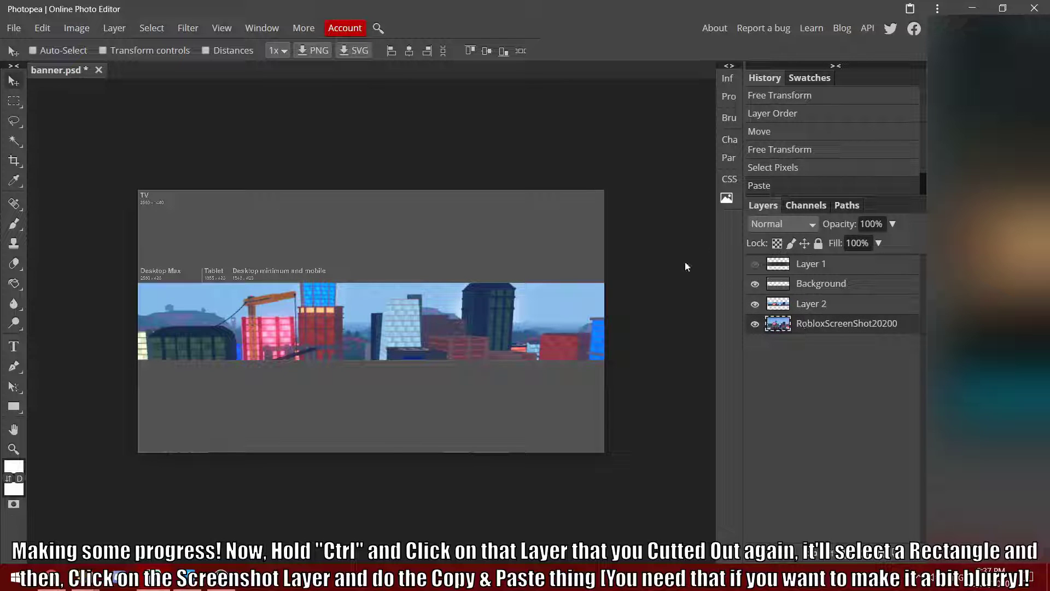
{"action": "left_click", "coordinate": [755, 284]}
{"action": "left_click", "coordinate": [185, 26]}
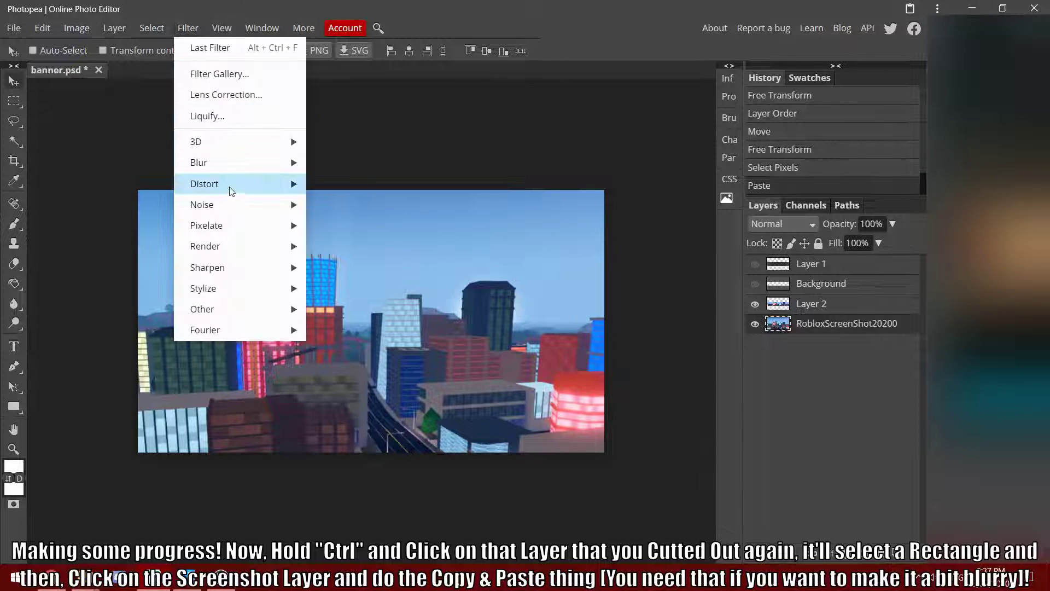
{"action": "mouse_move", "coordinate": [241, 162]}
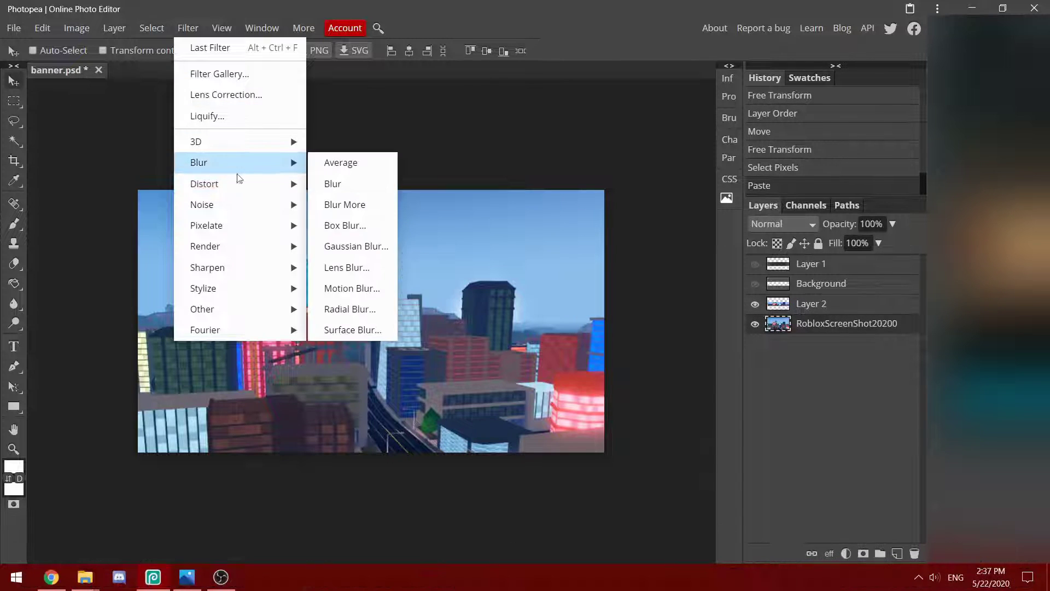
{"action": "left_click", "coordinate": [381, 248]}
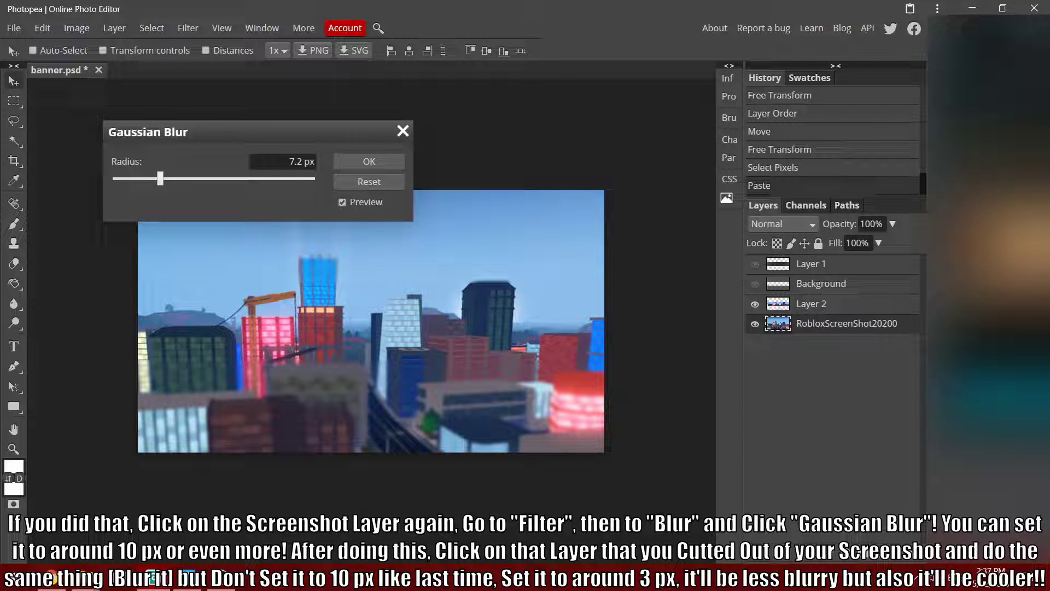
{"action": "type", "text": "10"}
{"action": "left_click", "coordinate": [368, 164]}
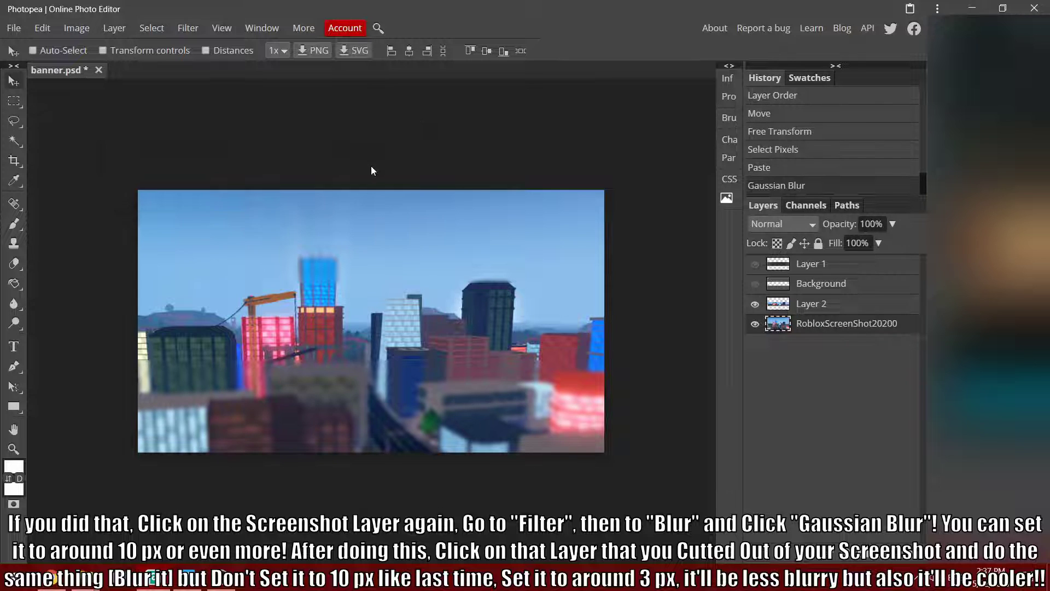
- Apply a 3 px Gaussian Blur to Layer 2, the copied band of the screenshot
{"action": "left_click", "coordinate": [848, 304]}
{"action": "left_click", "coordinate": [188, 27]}
{"action": "mouse_move", "coordinate": [246, 162]}
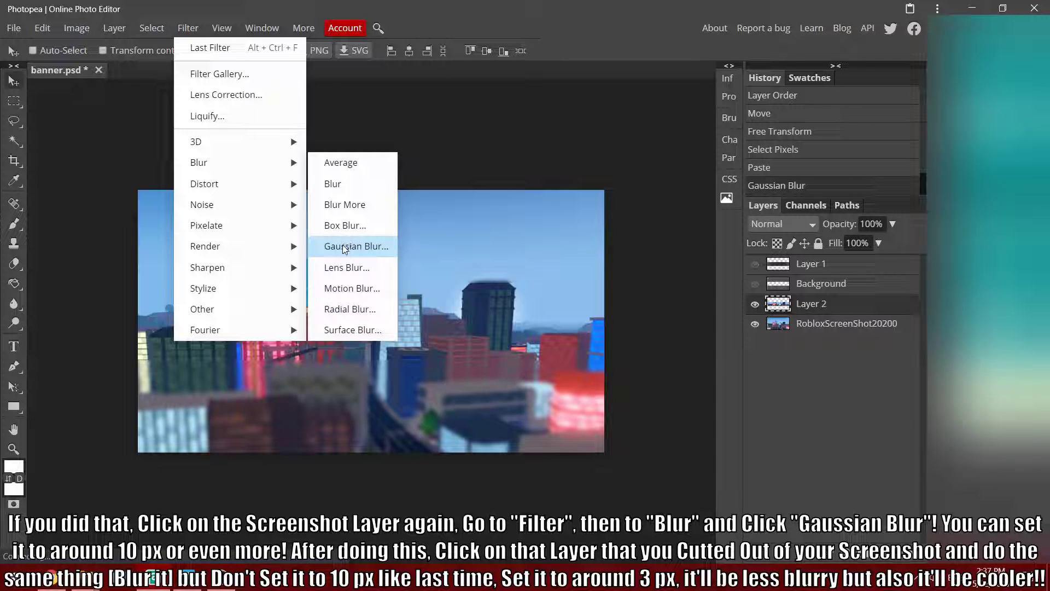
{"action": "left_click", "coordinate": [343, 246]}
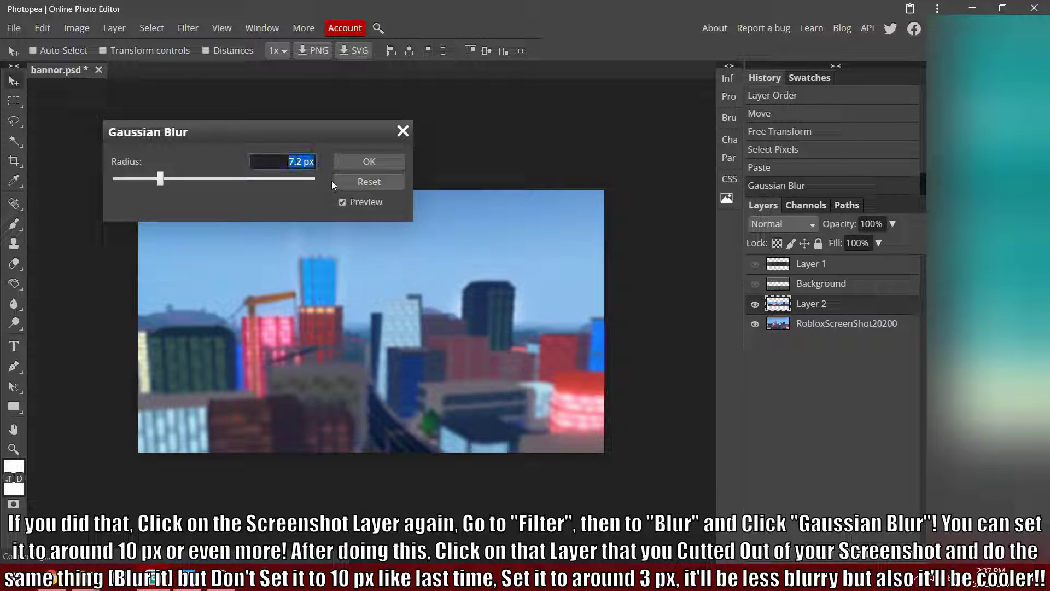
{"action": "type", "text": "3"}
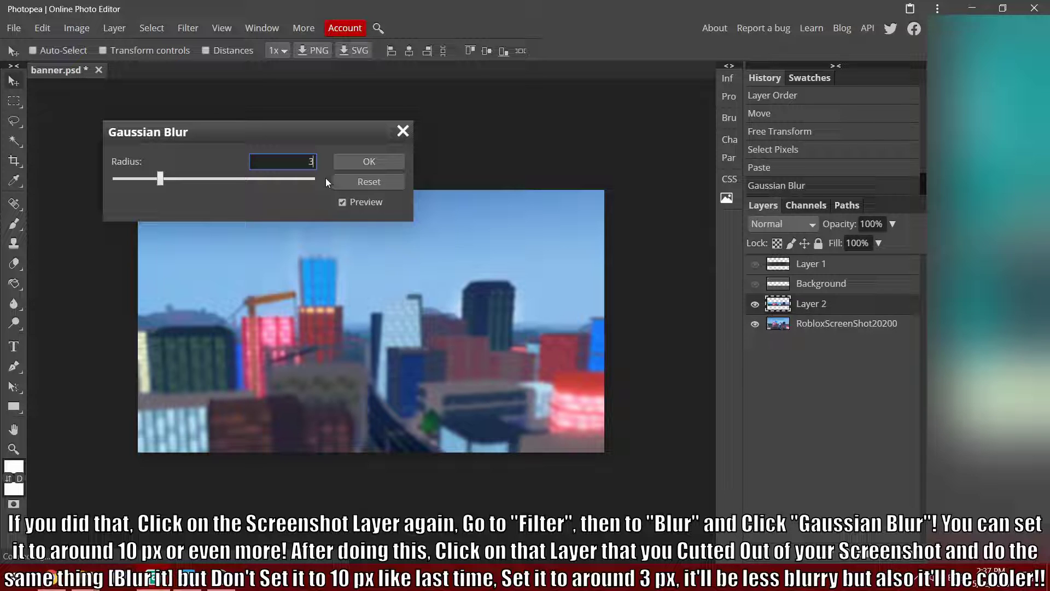
{"action": "key", "text": "Return"}
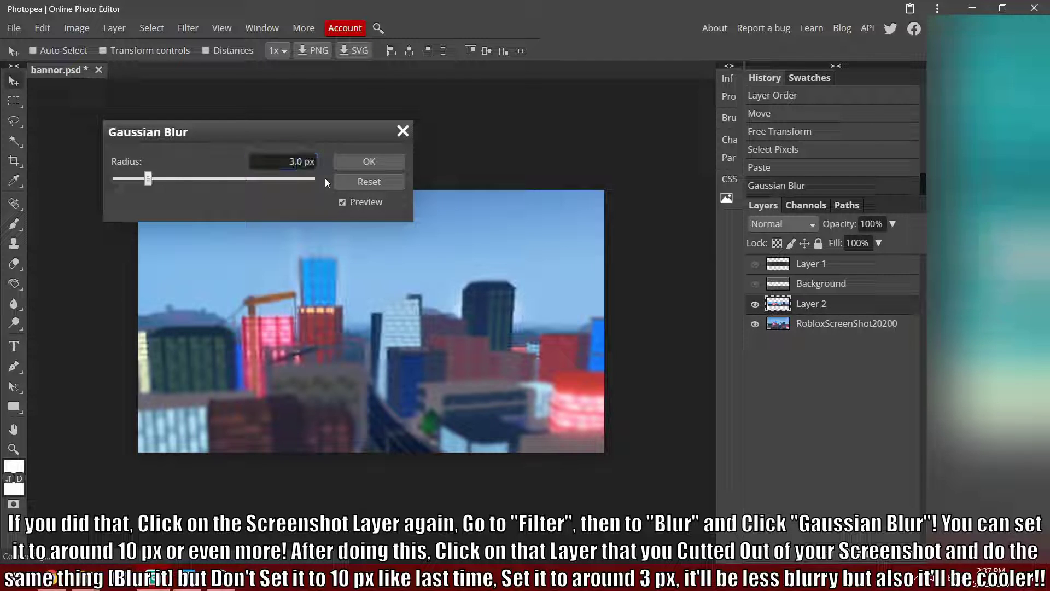
{"action": "left_click", "coordinate": [369, 162]}
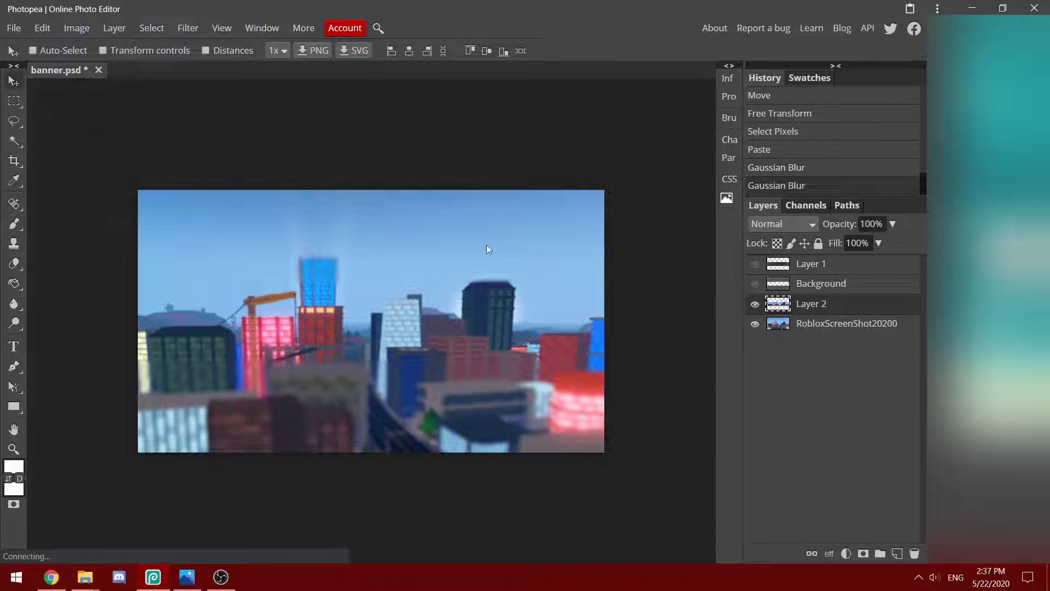
- Show the Background template and draw a thin white rectangle without stroke across the full canvas width, just above the band
{"action": "left_click", "coordinate": [755, 284]}
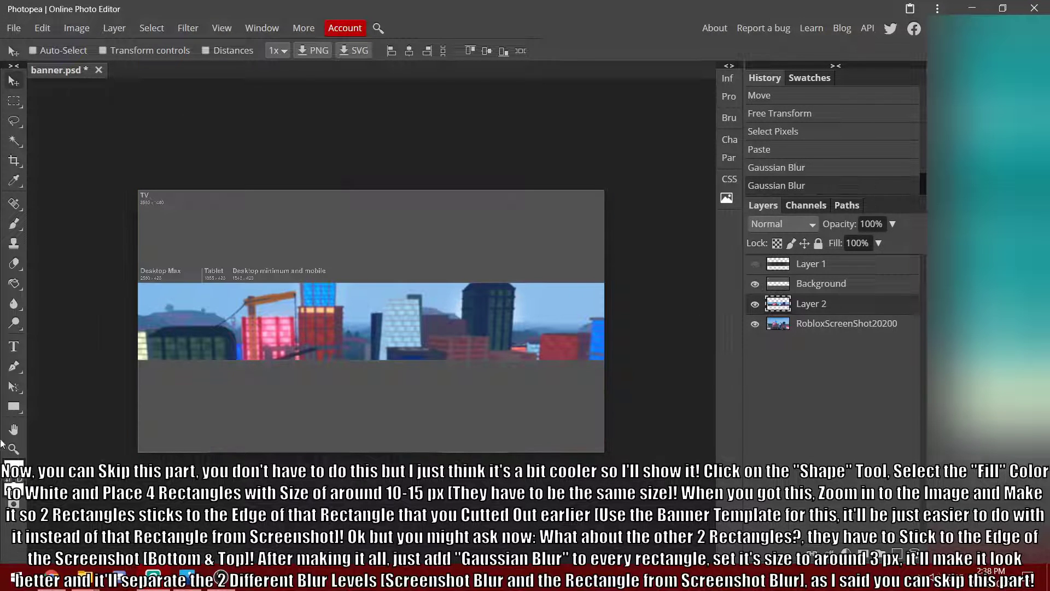
{"action": "left_click", "coordinate": [14, 406]}
{"action": "left_click", "coordinate": [107, 51]}
{"action": "left_click", "coordinate": [190, 133]}
{"action": "left_click_drag", "start_coordinate": [117, 270], "coordinate": [632, 272]}
- Duplicate the white rectangle and align the copy with the lower edge of the cut-out band
{"action": "right_click", "coordinate": [809, 304]}
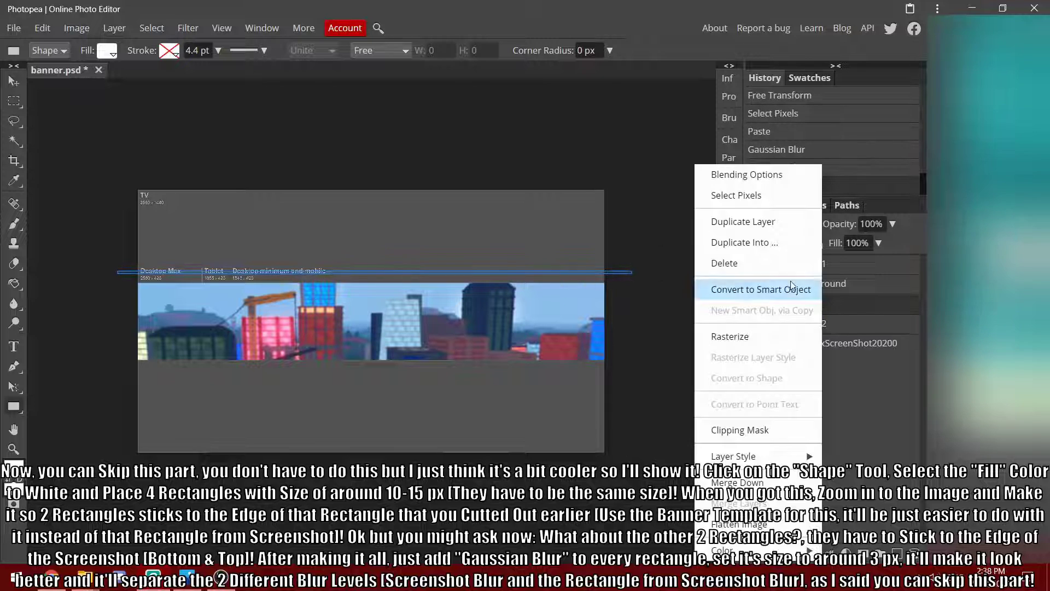
{"action": "left_click", "coordinate": [732, 223]}
{"action": "left_click", "coordinate": [14, 87]}
{"action": "left_click_drag", "start_coordinate": [290, 278], "coordinate": [296, 360]}
{"action": "key", "text": "ctrl+plus"}
{"action": "key", "text": "ctrl+plus"}
{"action": "key", "text": "ctrl+plus"}
{"action": "key", "text": "ctrl+plus"}
{"action": "key", "text": "ctrl+plus"}
{"action": "key", "text": "ctrl+plus"}
{"action": "key", "text": "ctrl+plus"}
{"action": "key", "text": "ctrl+plus"}
{"action": "key", "text": "ctrl+plus"}
{"action": "key", "text": "ctrl+plus"}
{"action": "key", "text": "ctrl+plus"}
{"action": "scroll", "coordinate": [336, 366], "scroll_direction": "down", "scroll_amount": 10}
{"action": "scroll", "coordinate": [331, 350], "scroll_direction": "up", "scroll_amount": 5}
{"action": "left_click_drag", "start_coordinate": [345, 295], "coordinate": [345, 350]}
- Move the original white rectangle, Shape 1, onto the upper edge of the cut-out band
{"action": "left_click", "coordinate": [798, 324]}
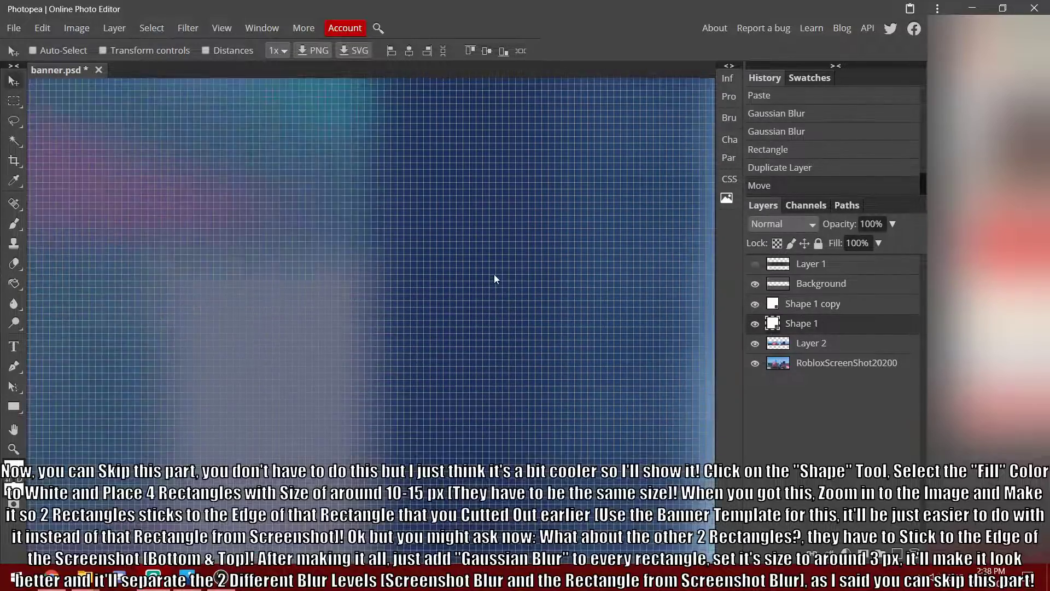
{"action": "scroll", "coordinate": [493, 273], "scroll_direction": "down", "scroll_amount": 10}
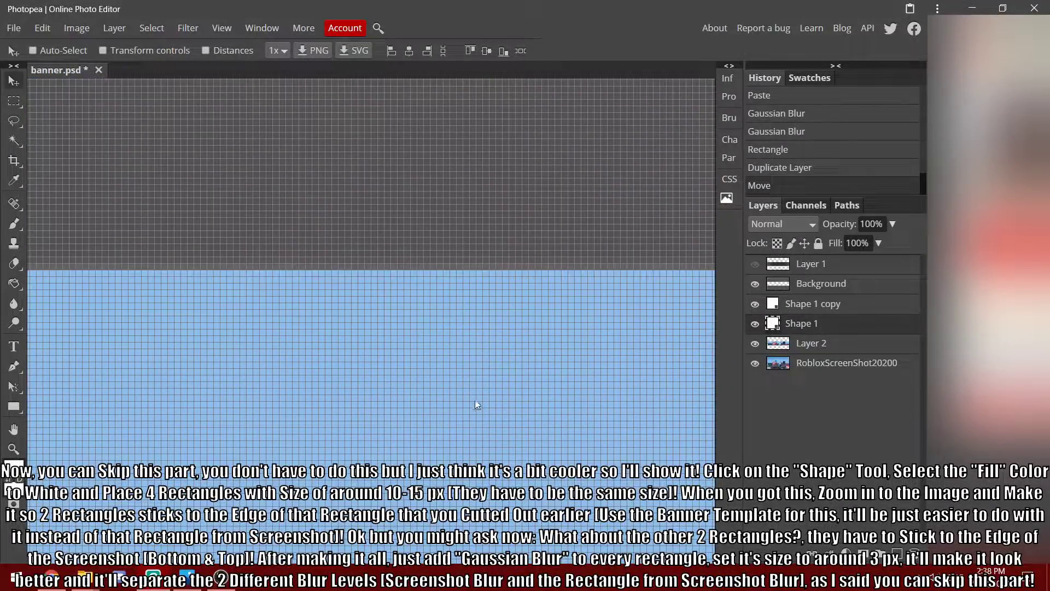
{"action": "left_click_drag", "start_coordinate": [461, 213], "coordinate": [461, 294]}
{"action": "key", "text": "ctrl+0"}
- Rasterize both white rectangle layers, Shape 1 copy and Shape 1
{"action": "left_click", "coordinate": [800, 291]}
{"action": "left_click", "coordinate": [799, 305]}
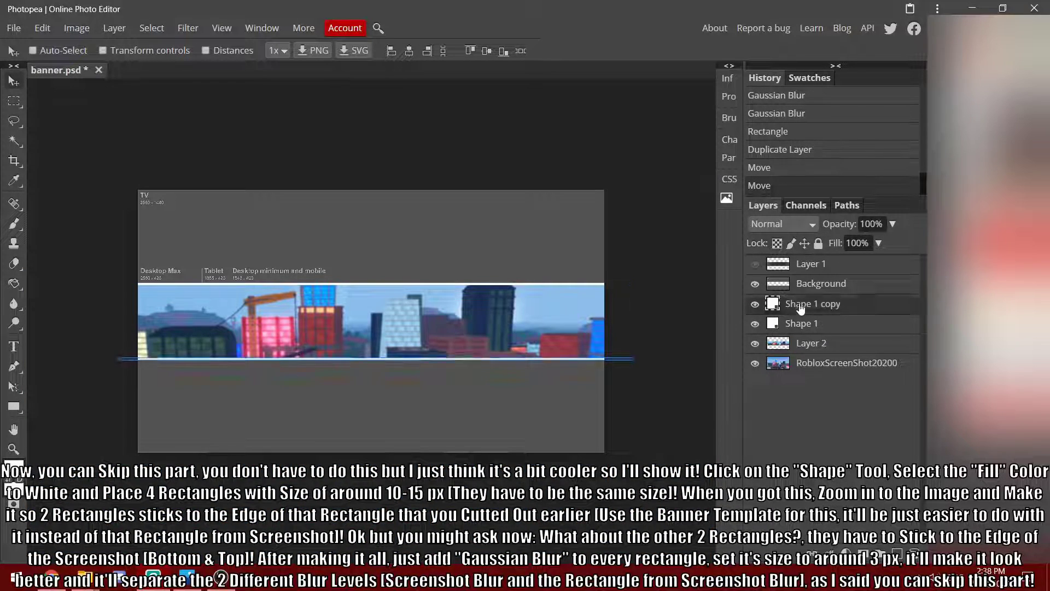
{"action": "right_click", "coordinate": [799, 305]}
{"action": "left_click", "coordinate": [842, 336]}
{"action": "right_click", "coordinate": [816, 324]}
{"action": "left_click", "coordinate": [793, 336]}
- Duplicate Shape 1 copy, hide the Background template and move the duplicate to the canvas's top edge
{"action": "right_click", "coordinate": [820, 305]}
{"action": "left_click", "coordinate": [735, 220]}
{"action": "left_click_drag", "start_coordinate": [378, 144], "coordinate": [380, 140]}
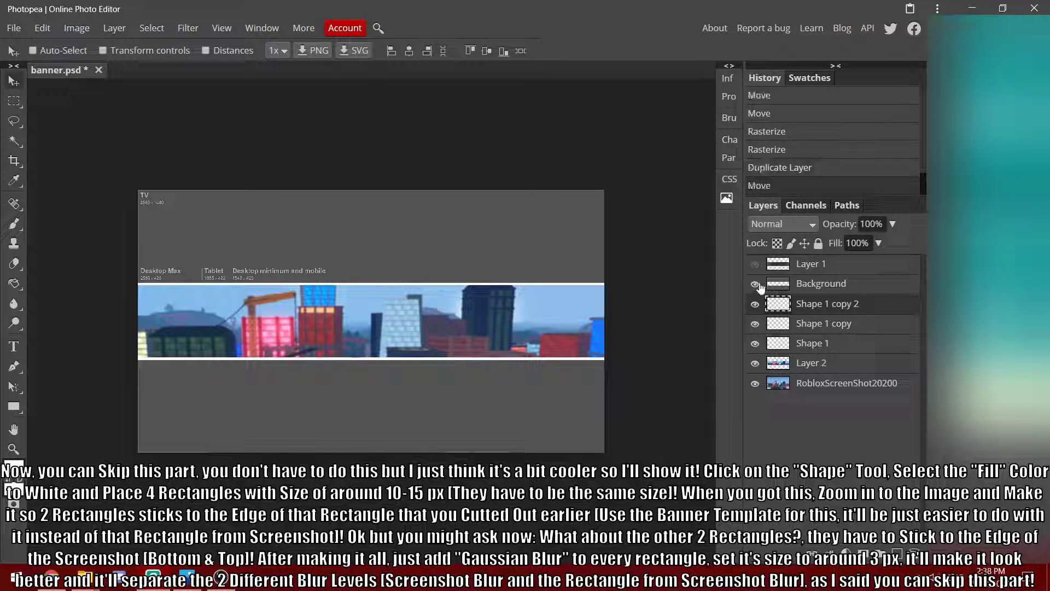
{"action": "left_click", "coordinate": [755, 284]}
{"action": "left_click_drag", "start_coordinate": [491, 219], "coordinate": [491, 196]}
- Duplicate the Shape 1 strip and move the duplicate to the canvas's bottom edge
{"action": "right_click", "coordinate": [825, 343]}
{"action": "left_click", "coordinate": [735, 219]}
{"action": "left_click_drag", "start_coordinate": [513, 320], "coordinate": [513, 484]}
- Apply a 3 px Gaussian Blur to the Shape 1 strip
{"action": "left_click", "coordinate": [820, 363]}
{"action": "right_click", "coordinate": [820, 362]}
{"action": "left_click", "coordinate": [188, 28]}
{"action": "mouse_move", "coordinate": [198, 162]}
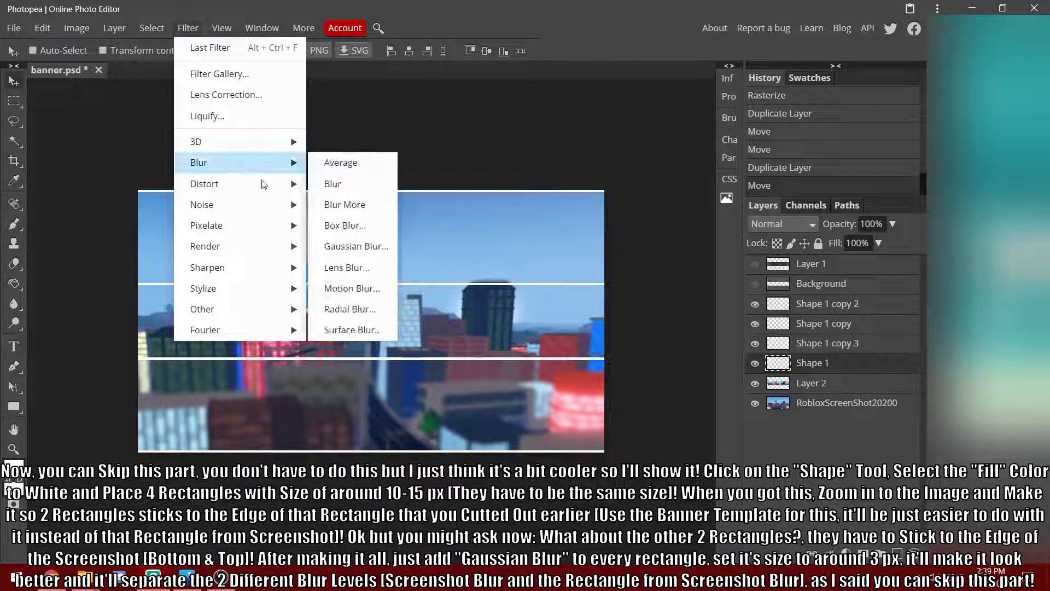
{"action": "left_click", "coordinate": [329, 249]}
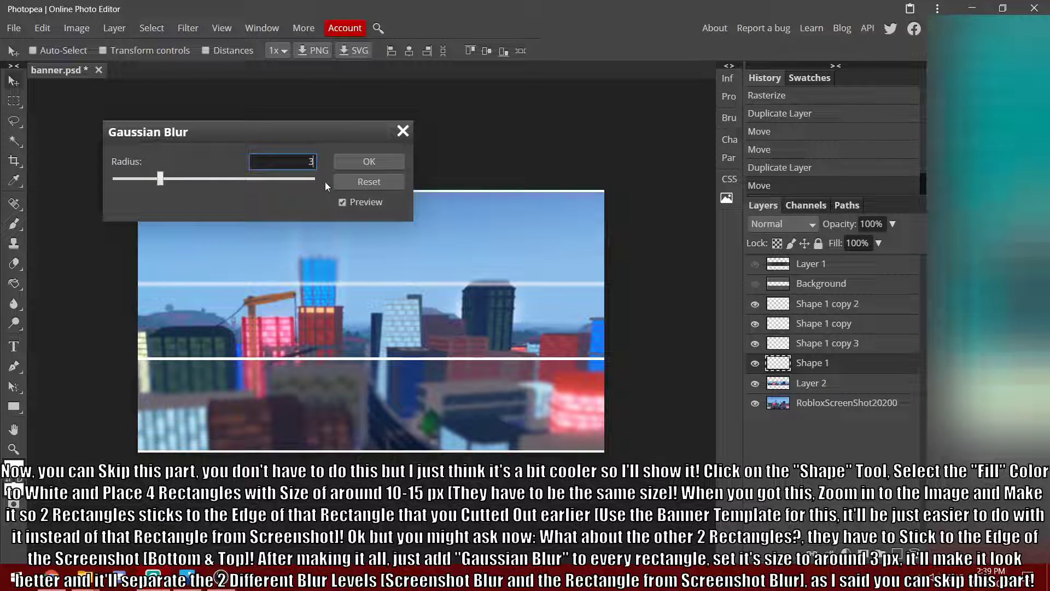
{"action": "left_click", "coordinate": [358, 162]}
- Apply a Gaussian Blur to the Shape 1 copy 3 strip
{"action": "left_click", "coordinate": [827, 343]}
{"action": "left_click", "coordinate": [187, 28]}
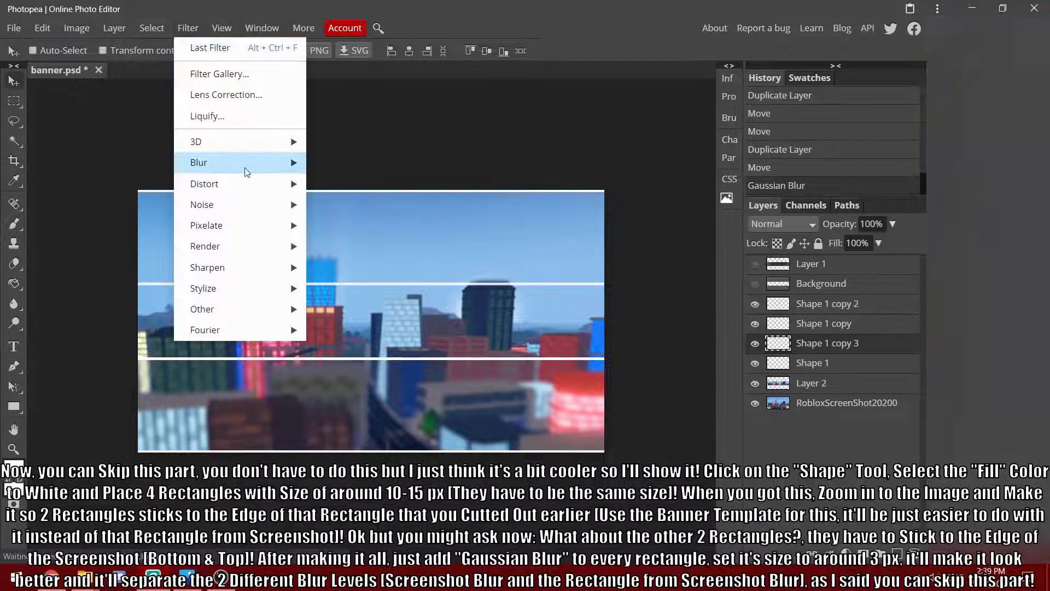
{"action": "mouse_move", "coordinate": [194, 159]}
{"action": "left_click", "coordinate": [350, 179]}
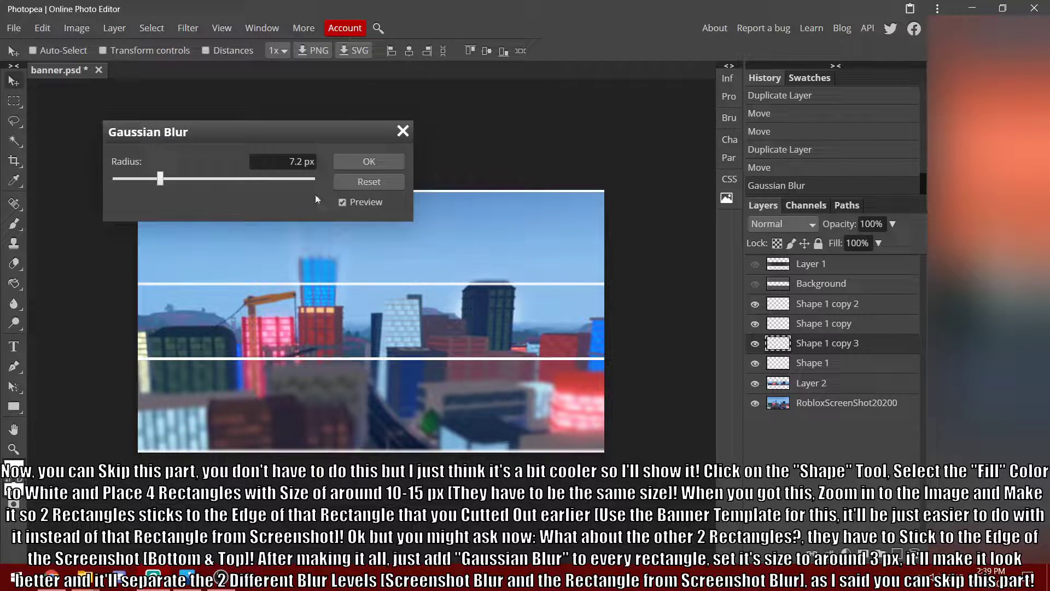
{"action": "left_click", "coordinate": [344, 166]}
- Apply a 3 px Gaussian Blur to the Shape 1 copy strip
{"action": "left_click", "coordinate": [814, 326]}
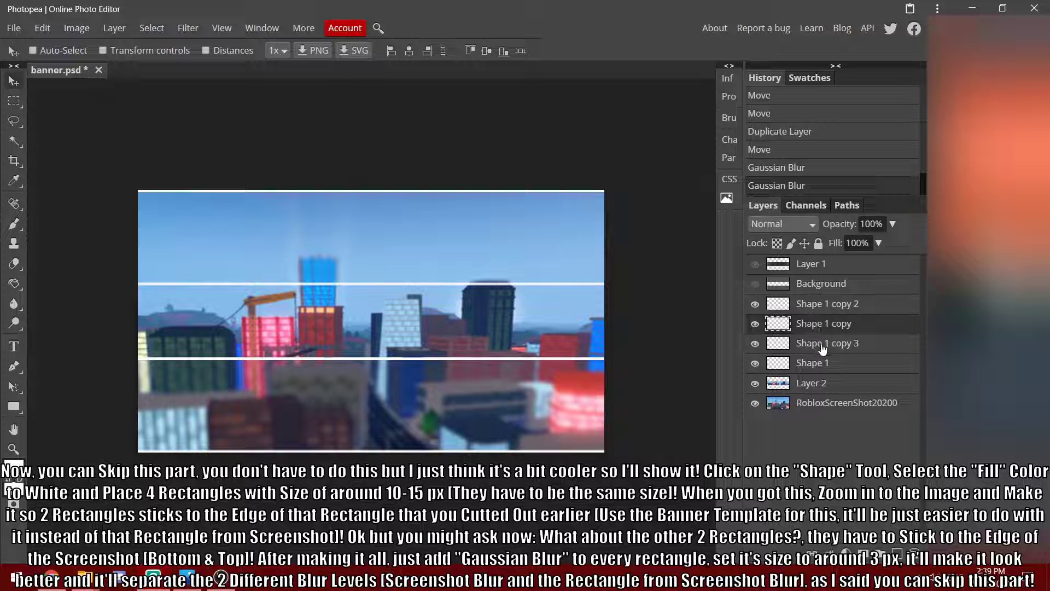
{"action": "left_click", "coordinate": [821, 348]}
{"action": "left_click", "coordinate": [190, 29]}
{"action": "left_click", "coordinate": [819, 327]}
{"action": "left_click", "coordinate": [190, 30]}
{"action": "mouse_move", "coordinate": [214, 162]}
{"action": "left_click", "coordinate": [368, 250]}
{"action": "left_click", "coordinate": [356, 246]}
{"action": "type", "text": "3"}
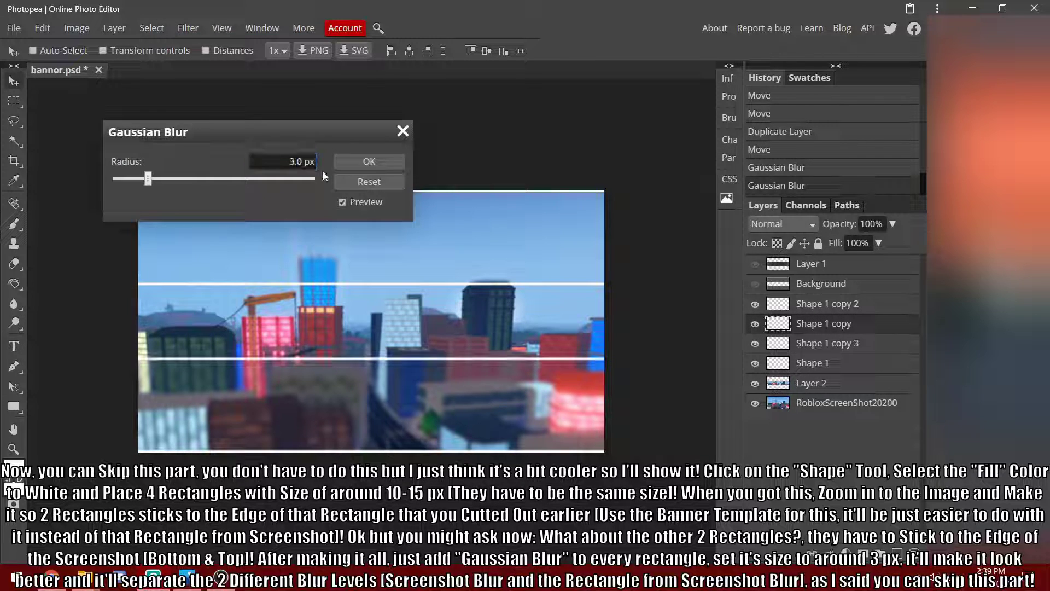
{"action": "left_click", "coordinate": [354, 162]}
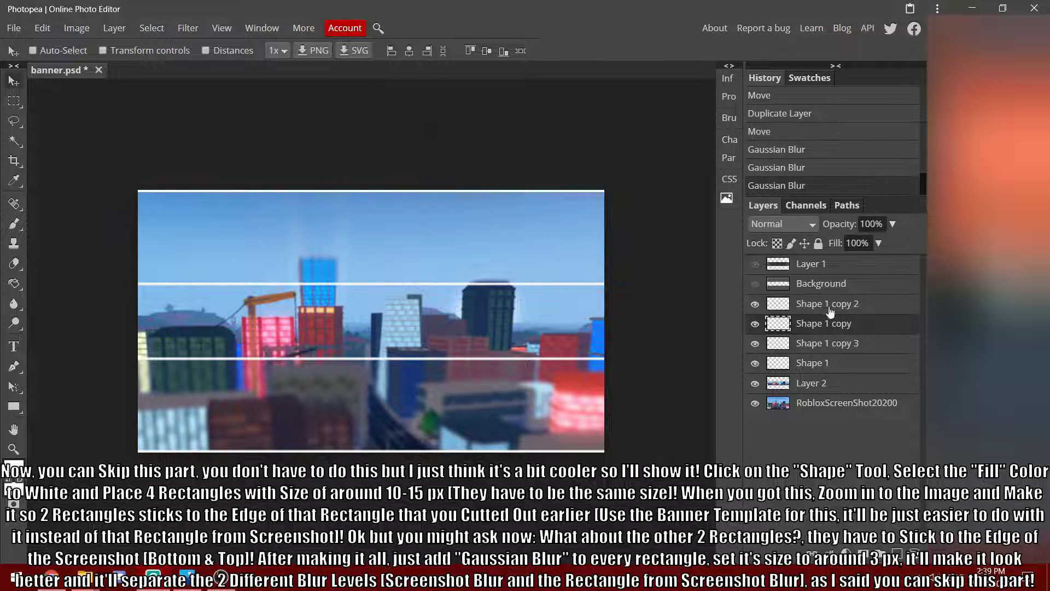
- Apply a 3 px Gaussian Blur to the Shape 1 copy 2 strip
{"action": "left_click", "coordinate": [823, 304]}
{"action": "left_click", "coordinate": [187, 28]}
{"action": "mouse_move", "coordinate": [236, 164]}
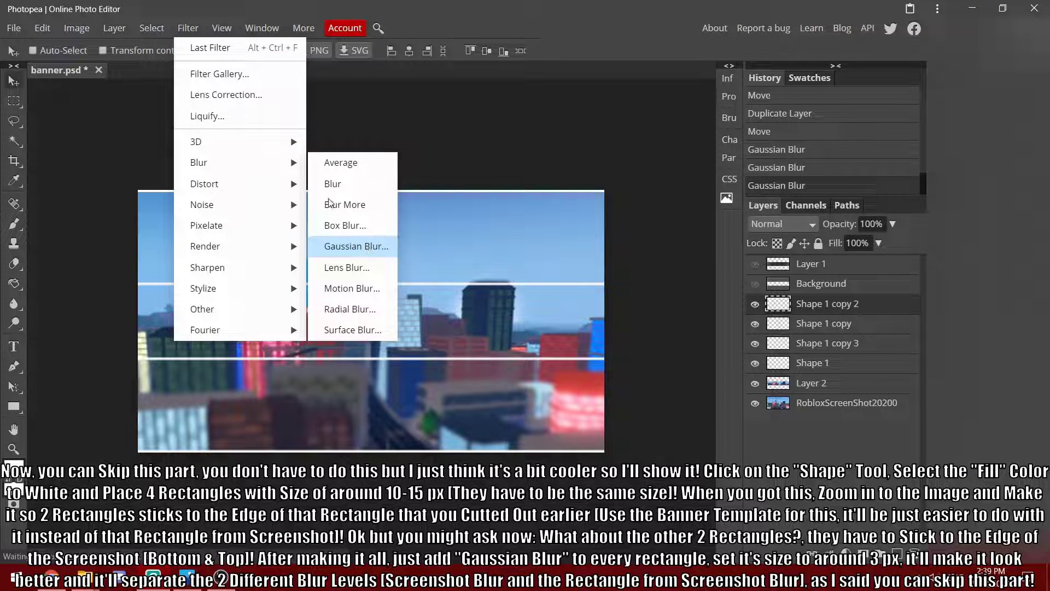
{"action": "left_click", "coordinate": [350, 246]}
{"action": "type", "text": "3"}
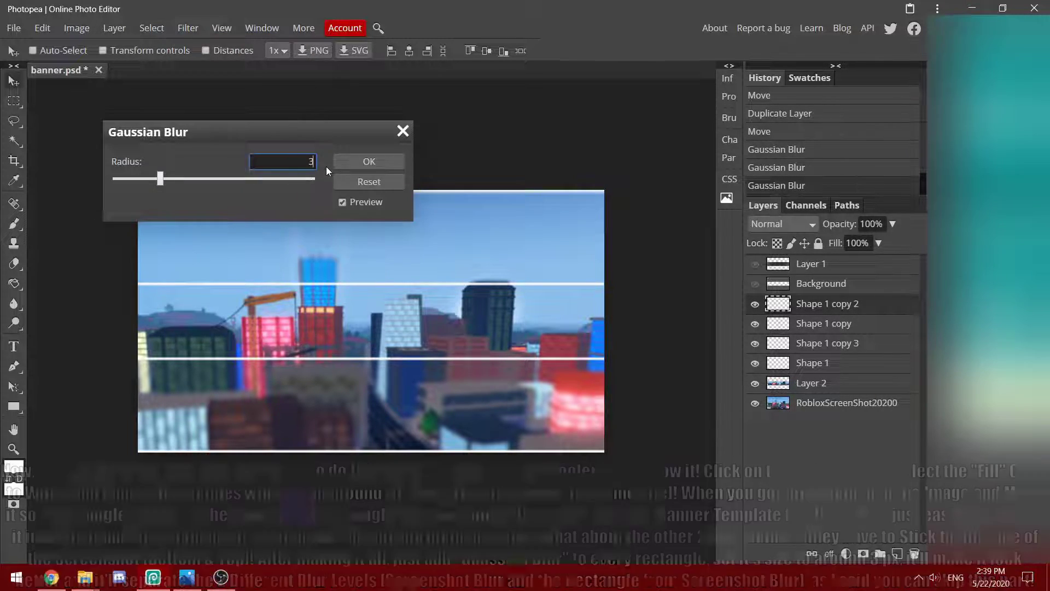
{"action": "left_click", "coordinate": [359, 160]}
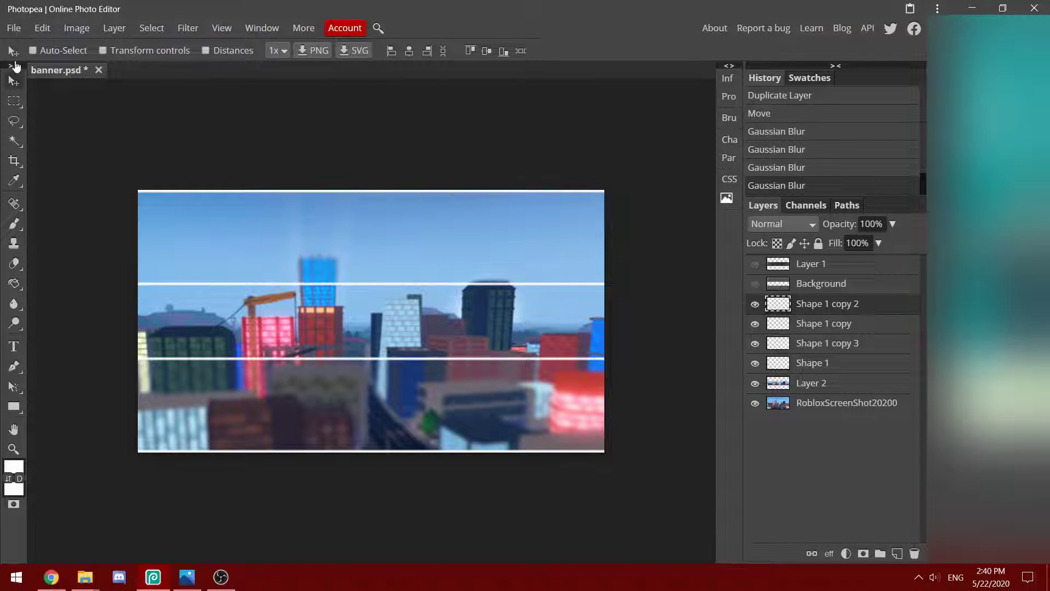
- Place the Roblox character render into the banner and move its layer below the white strips, above Layer 2
{"action": "left_click", "coordinate": [14, 28]}
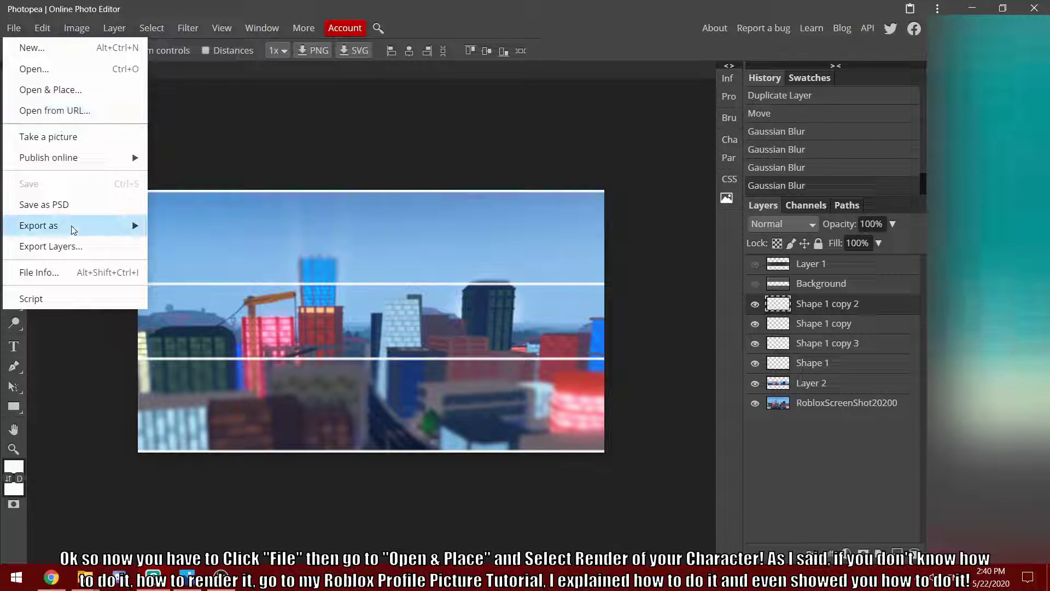
{"action": "left_click", "coordinate": [54, 94]}
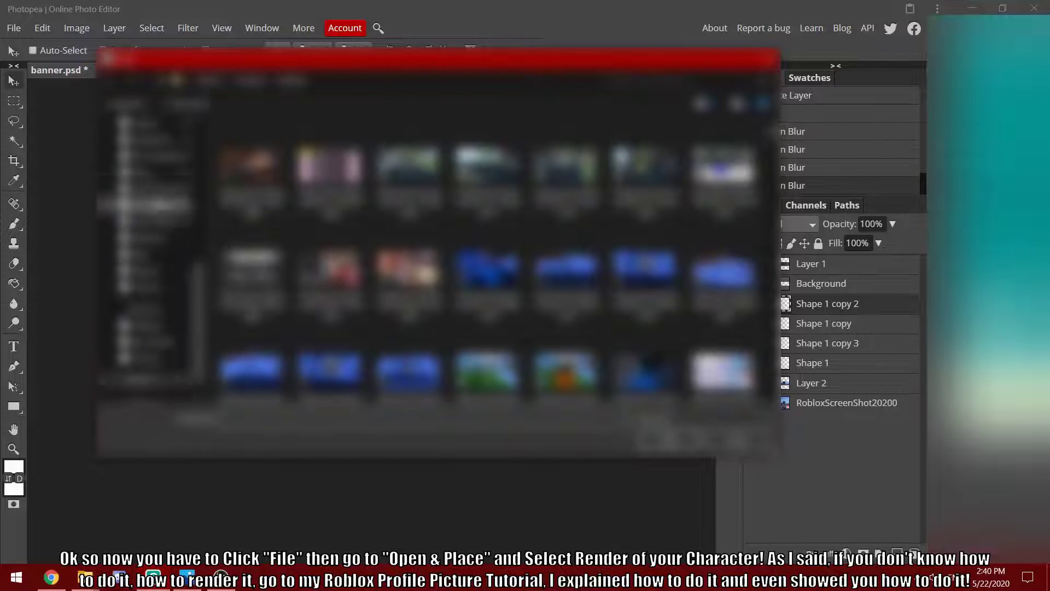
{"action": "left_click", "coordinate": [147, 197]}
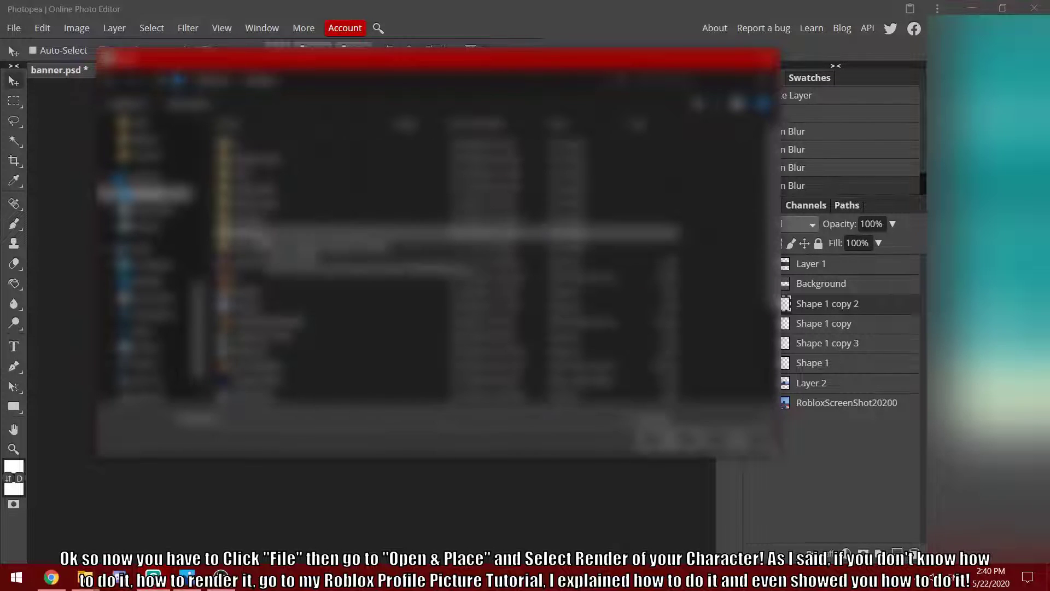
{"action": "double_click", "coordinate": [263, 235]}
{"action": "left_click", "coordinate": [273, 249]}
{"action": "left_click", "coordinate": [668, 439]}
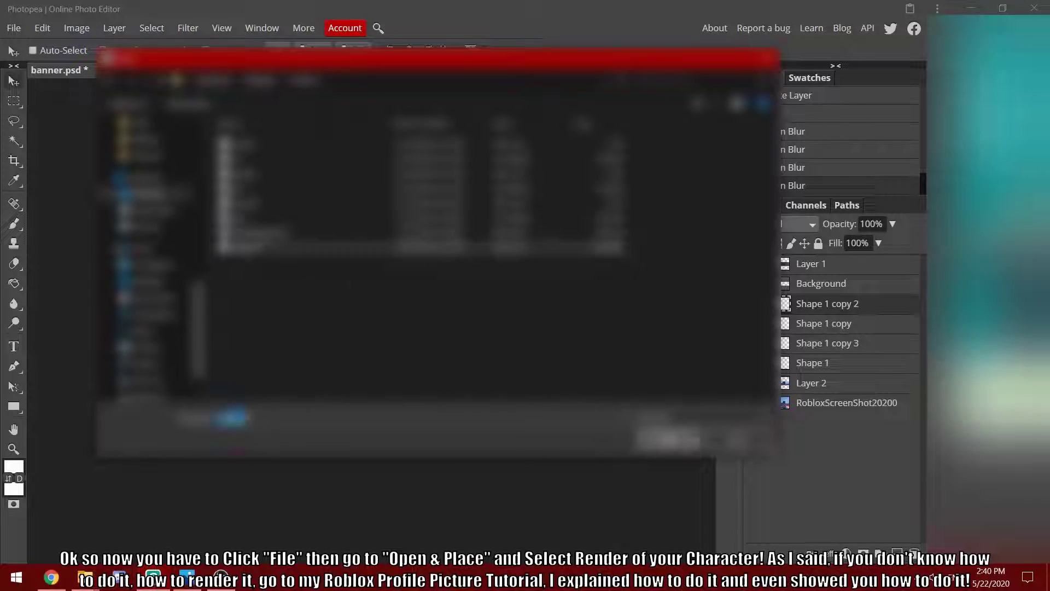
{"action": "left_click", "coordinate": [668, 439]}
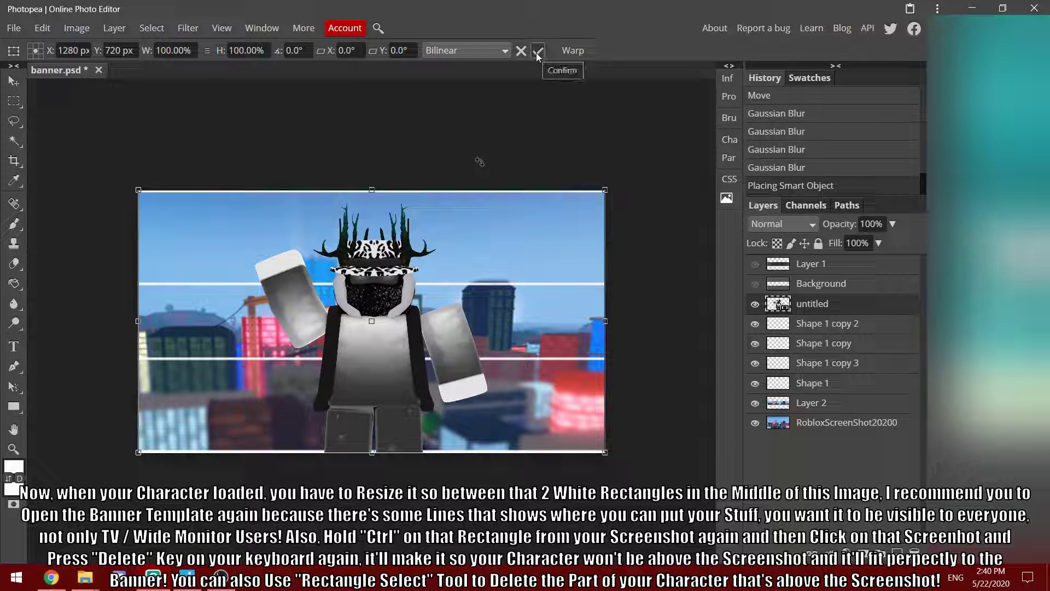
{"action": "left_click", "coordinate": [537, 51]}
{"action": "left_click_drag", "start_coordinate": [811, 304], "coordinate": [813, 414]}
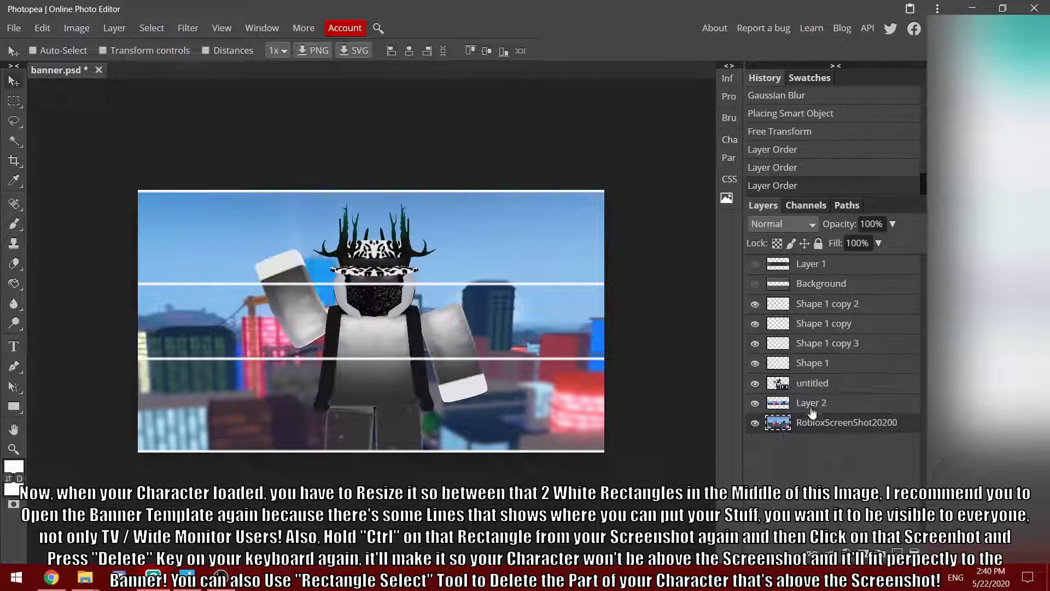
- Scale the character render down and position it between the two middle strips, right of the banner's centre
{"action": "left_click", "coordinate": [825, 386]}
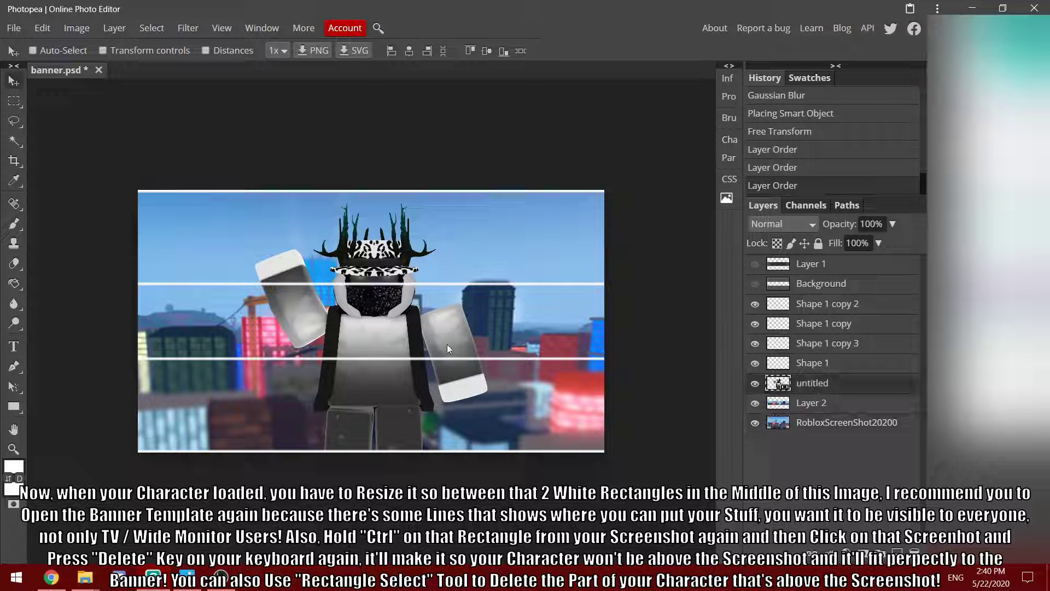
{"action": "key", "text": "ctrl+t"}
{"action": "left_click_drag", "start_coordinate": [602, 191], "coordinate": [292, 365]}
{"action": "left_click_drag", "start_coordinate": [225, 402], "coordinate": [461, 317]}
{"action": "key", "text": "Return"}
- Show the Background template layer as a guide and scale the character render to 40%, keeping it between the two middle strips
{"action": "left_click", "coordinate": [755, 284]}
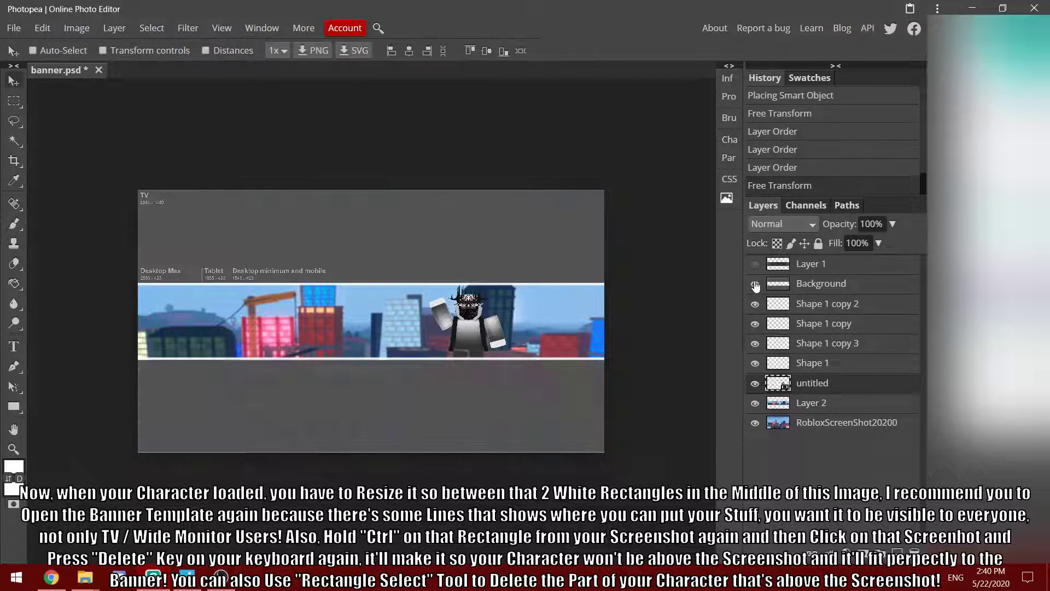
{"action": "key", "text": "ctrl+plus"}
{"action": "left_click_drag", "start_coordinate": [508, 304], "coordinate": [510, 305]}
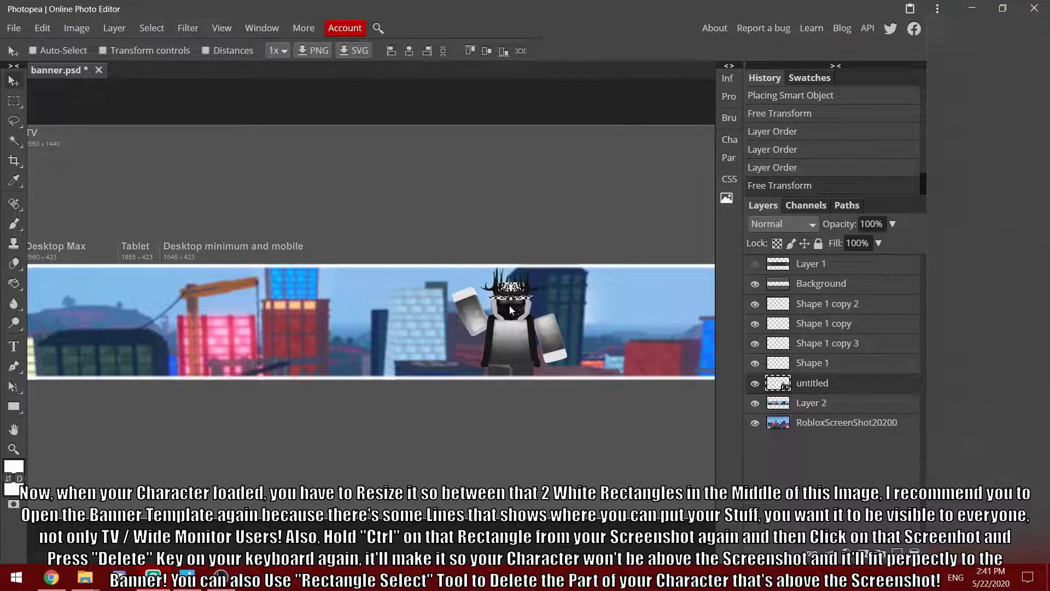
{"action": "key", "text": "ctrl+t"}
{"action": "left_click_drag", "start_coordinate": [389, 256], "coordinate": [328, 209]}
{"action": "left_click_drag", "start_coordinate": [461, 259], "coordinate": [479, 283]}
{"action": "left_click", "coordinate": [538, 50]}
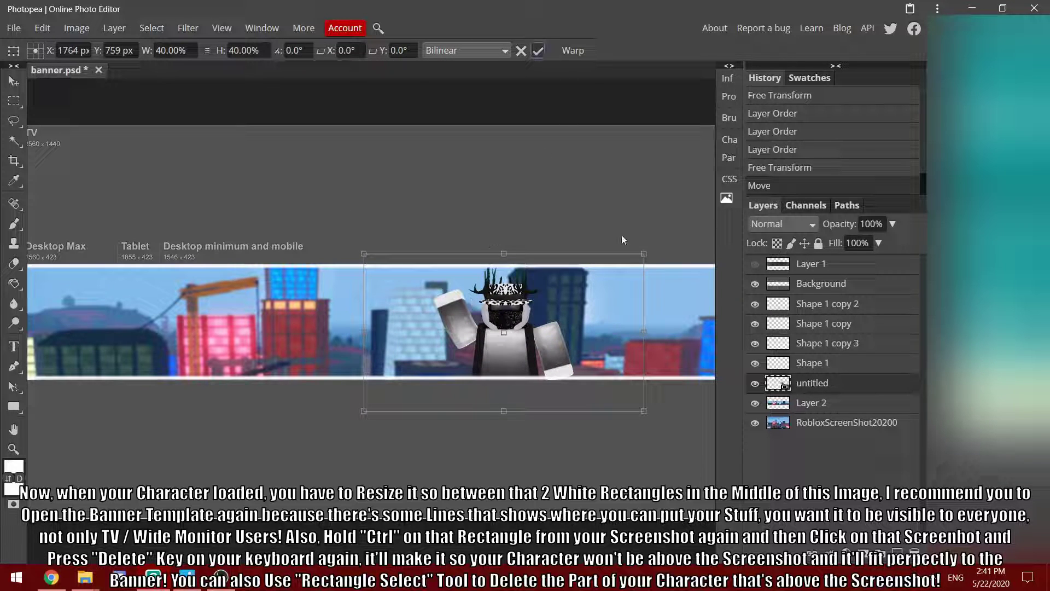
- Clear the area of Layer 2's pixels from the RobloxScreenShot20200 layer, move that layer directly above the character layer, and remove the selection
{"action": "key", "text": "ctrl+minus"}
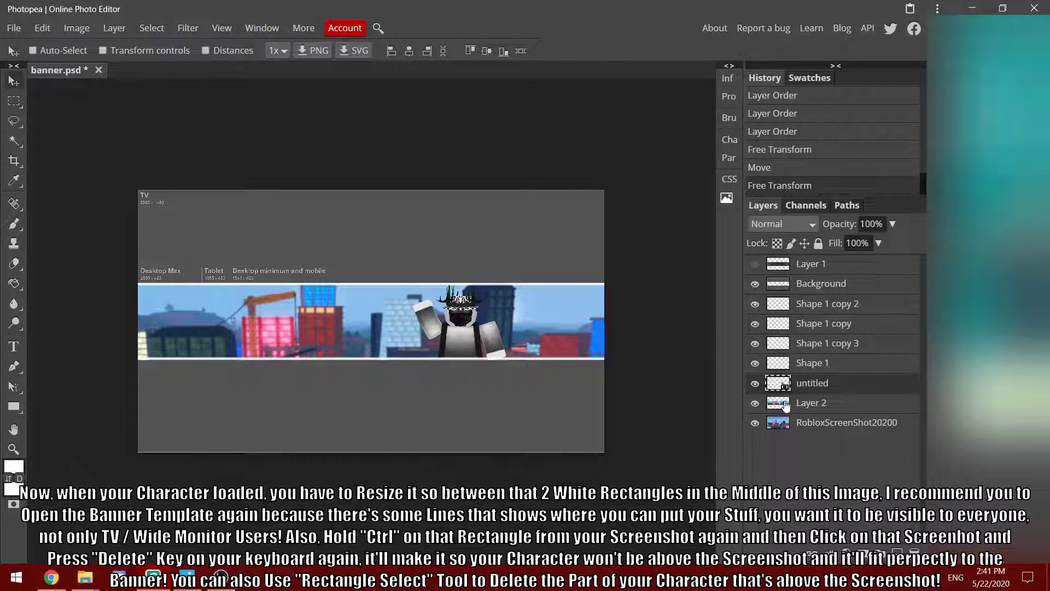
{"action": "left_click", "coordinate": [814, 428], "text": "ctrl"}
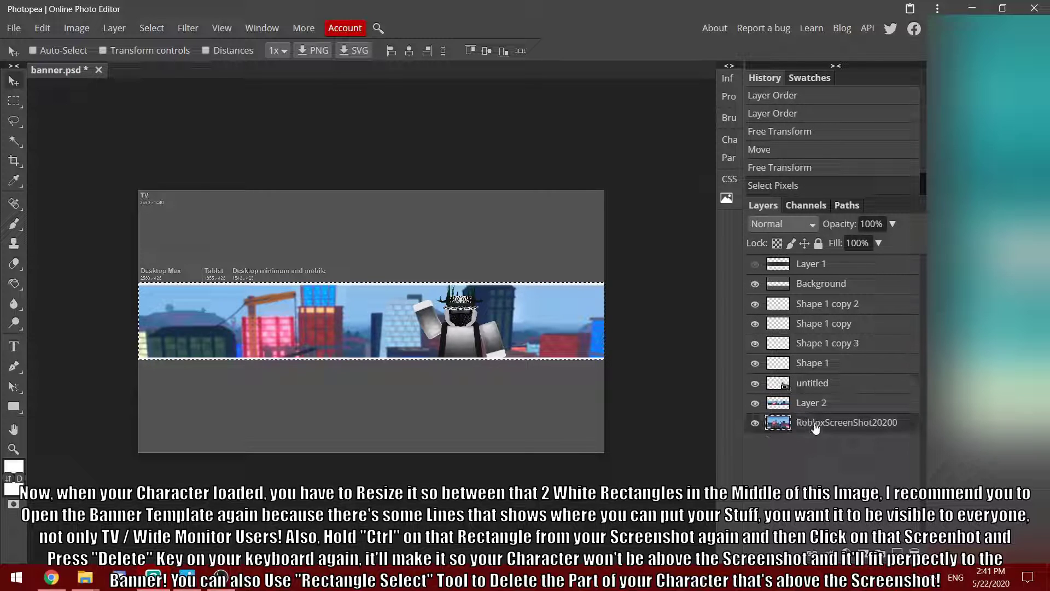
{"action": "key", "text": "Delete"}
{"action": "mouse_move", "coordinate": [811, 389]}
{"action": "left_mouse_down"}
{"action": "mouse_move", "coordinate": [812, 412]}
{"action": "mouse_move", "coordinate": [815, 384]}
{"action": "left_mouse_up"}
{"action": "left_click_drag", "start_coordinate": [818, 425], "coordinate": [814, 408]}
{"action": "left_click", "coordinate": [814, 405]}
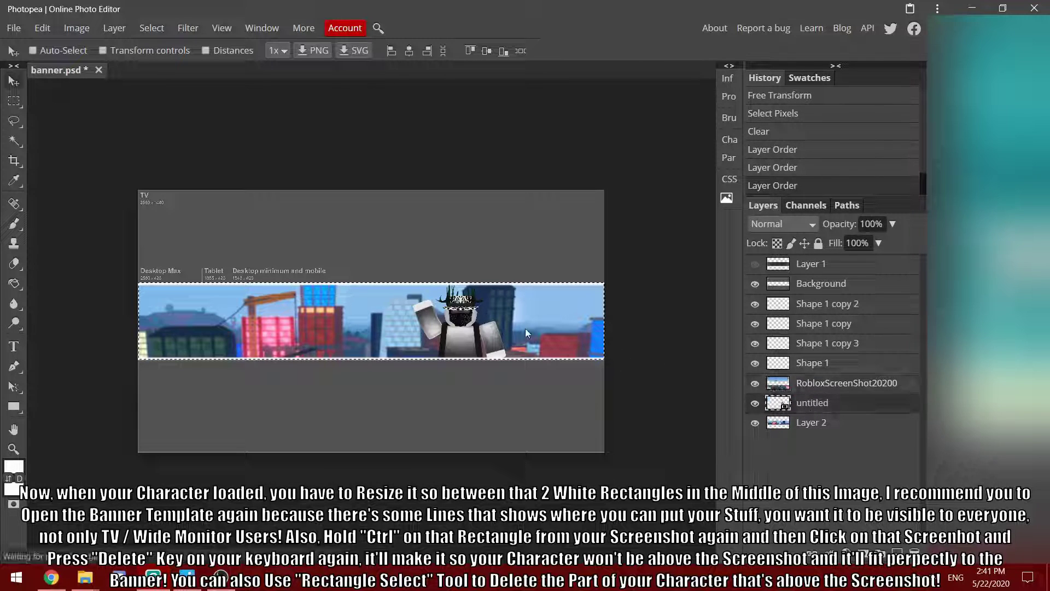
{"action": "key", "text": "ctrl+d"}
- Place the banner template image into the document and move its layer below the character layer, above Layer 2
{"action": "left_click", "coordinate": [19, 28]}
{"action": "left_click", "coordinate": [47, 93]}
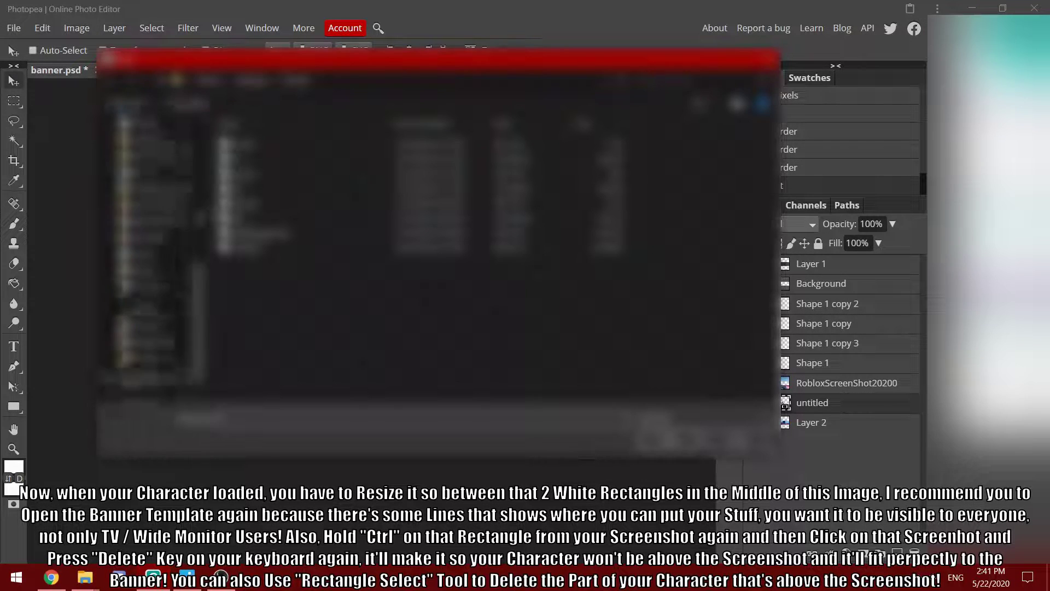
{"action": "scroll", "coordinate": [153, 227], "scroll_direction": "up", "scroll_amount": 5}
{"action": "left_click", "coordinate": [147, 189]}
{"action": "left_click", "coordinate": [252, 158]}
{"action": "double_click", "coordinate": [251, 158]}
{"action": "left_click", "coordinate": [252, 241]}
{"action": "left_click", "coordinate": [664, 432]}
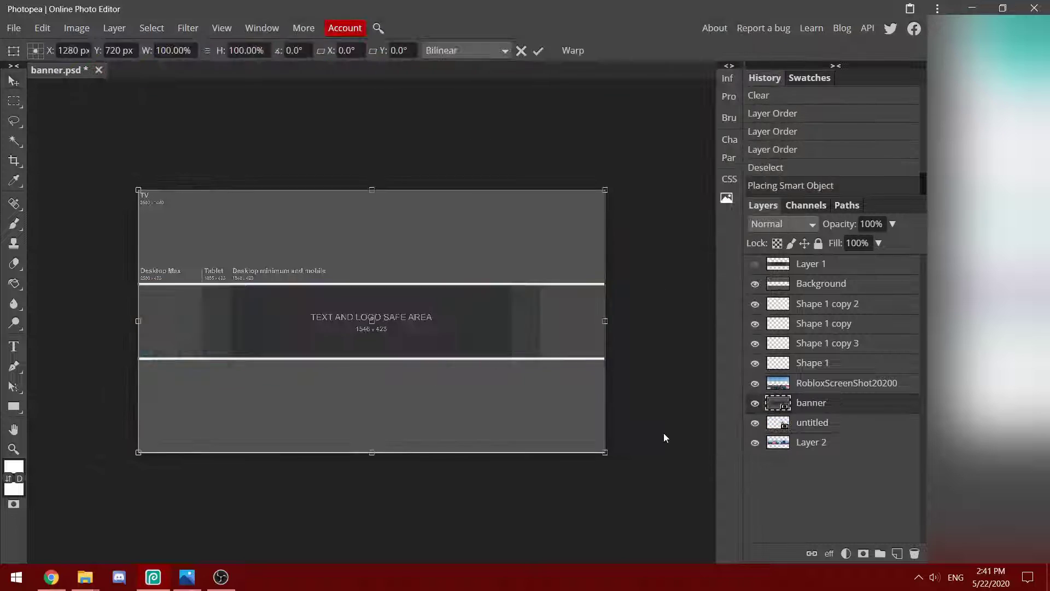
{"action": "key", "text": "Return"}
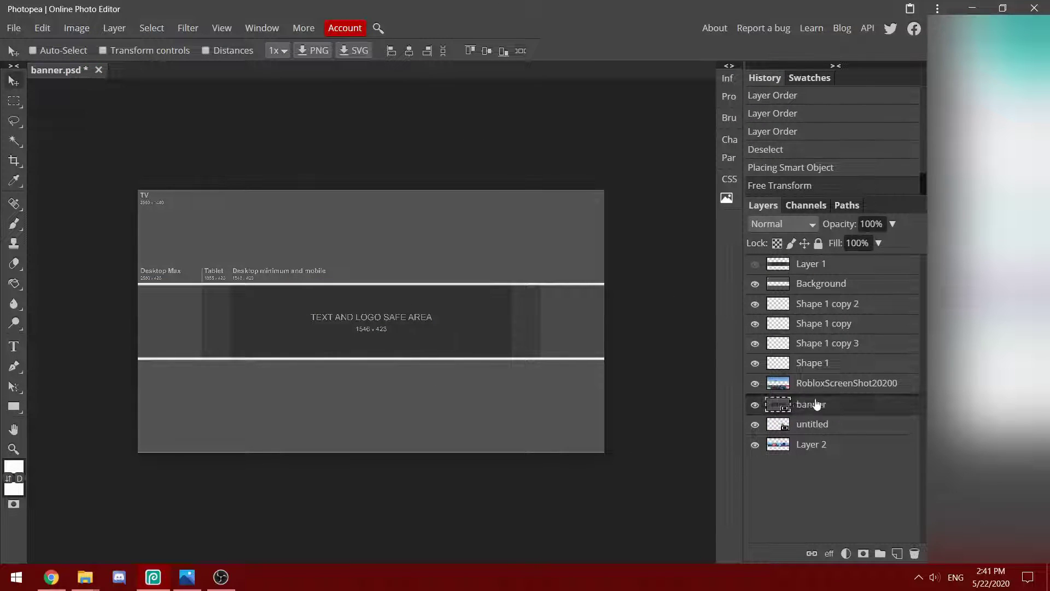
{"action": "left_click_drag", "start_coordinate": [815, 400], "coordinate": [814, 399]}
- Shift the character render slightly left, keeping it in the right part of the text and logo safe area
{"action": "left_click_drag", "start_coordinate": [470, 327], "coordinate": [465, 326]}
{"action": "key", "text": "ctrl+plus"}
{"action": "key", "text": "ctrl+plus"}
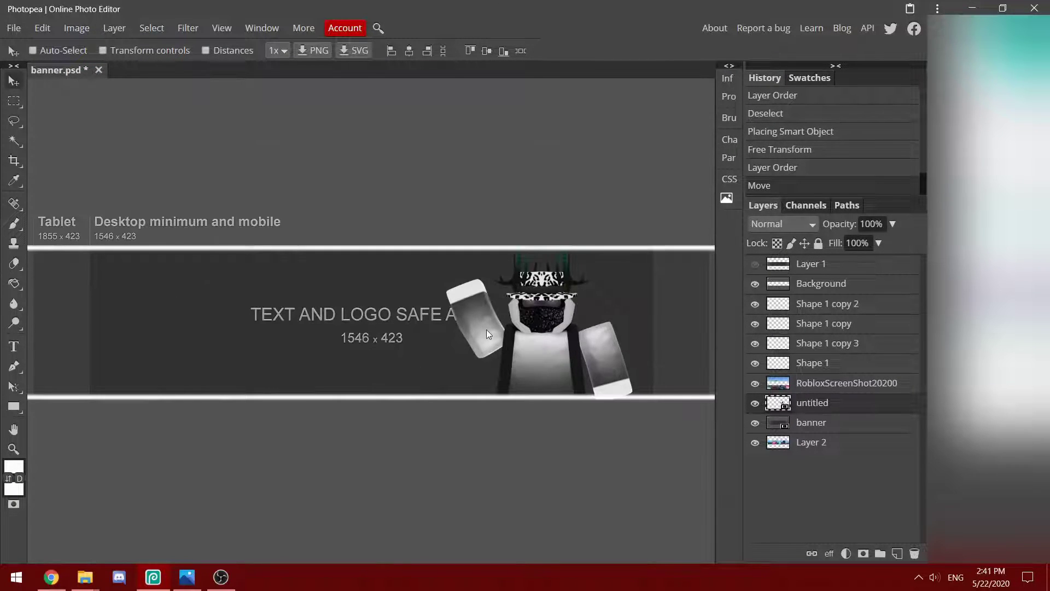
{"action": "key", "text": "ctrl+plus"}
{"action": "scroll", "coordinate": [485, 329], "scroll_direction": "down", "scroll_amount": 1}
{"action": "scroll", "coordinate": [484, 330], "scroll_direction": "right", "scroll_amount": 3}
{"action": "scroll", "coordinate": [484, 330], "scroll_direction": "left", "scroll_amount": 4}
{"action": "scroll", "coordinate": [481, 330], "scroll_direction": "right", "scroll_amount": 2}
{"action": "key", "text": "ctrl+minus"}
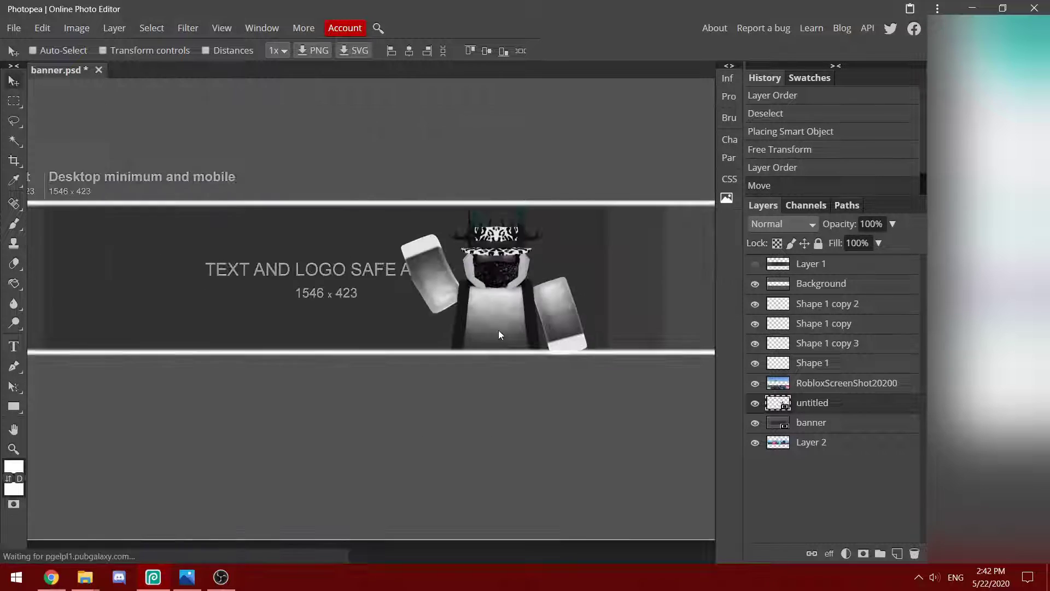
- Load a custom font for the Type tool from its font file and choose Heroes Legend
{"action": "key", "text": "t"}
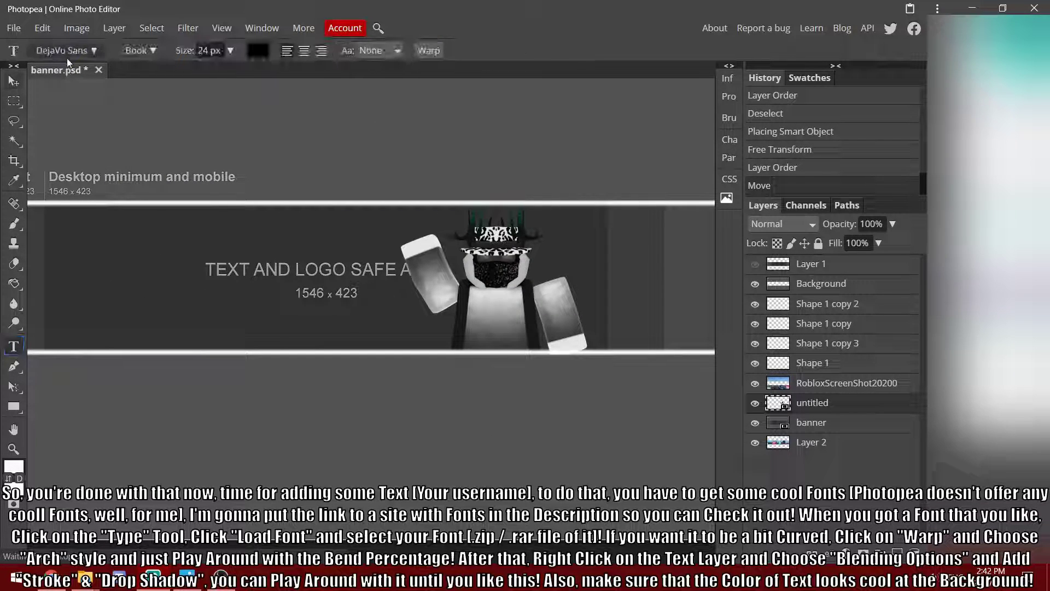
{"action": "left_click", "coordinate": [98, 50]}
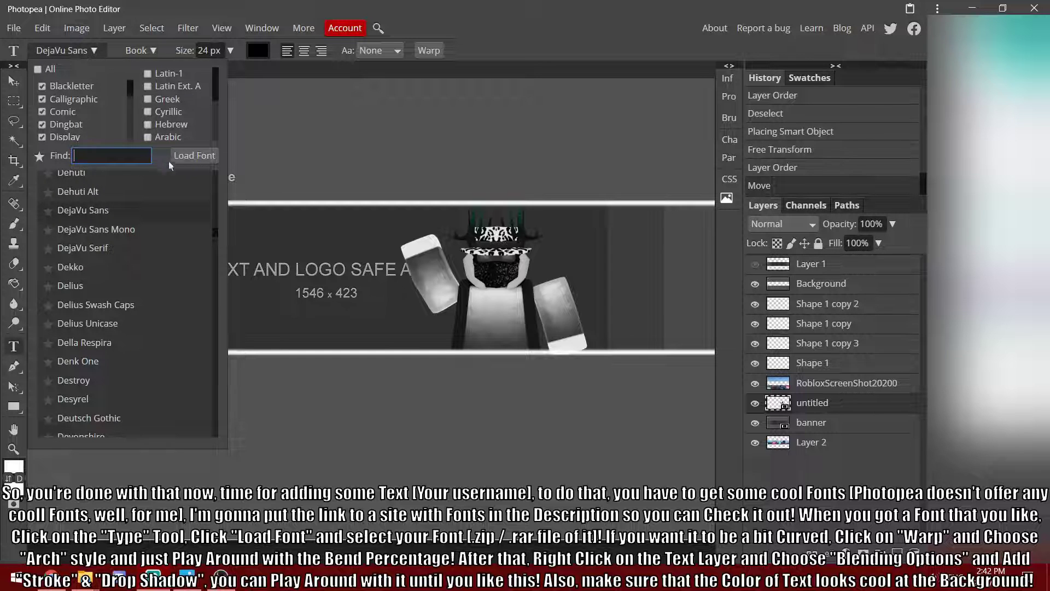
{"action": "left_click", "coordinate": [202, 156]}
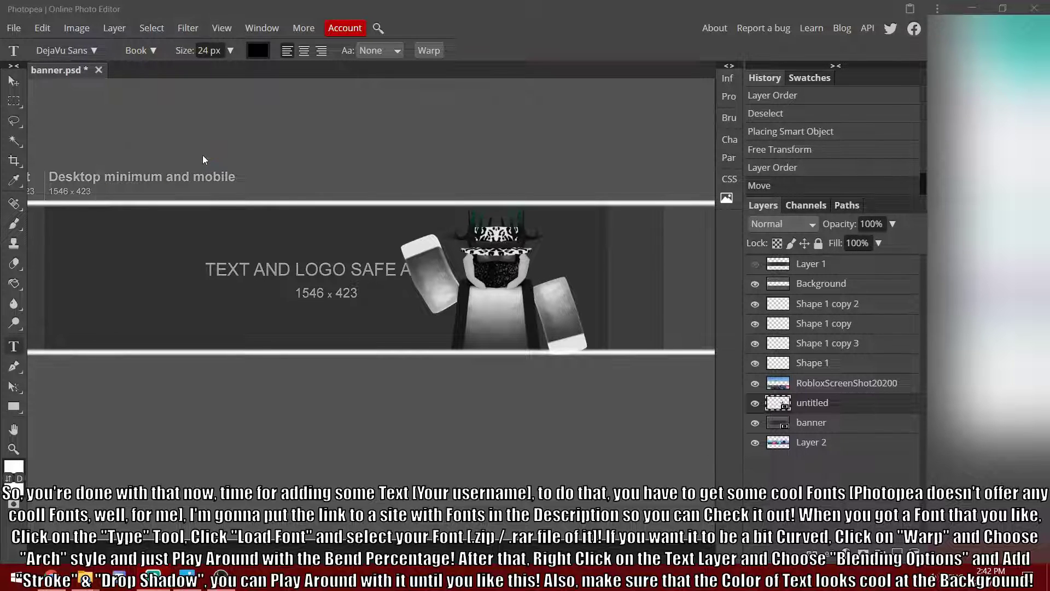
{"action": "scroll", "coordinate": [154, 232], "scroll_direction": "down", "scroll_amount": 5}
{"action": "scroll", "coordinate": [154, 232], "scroll_direction": "up", "scroll_amount": 2}
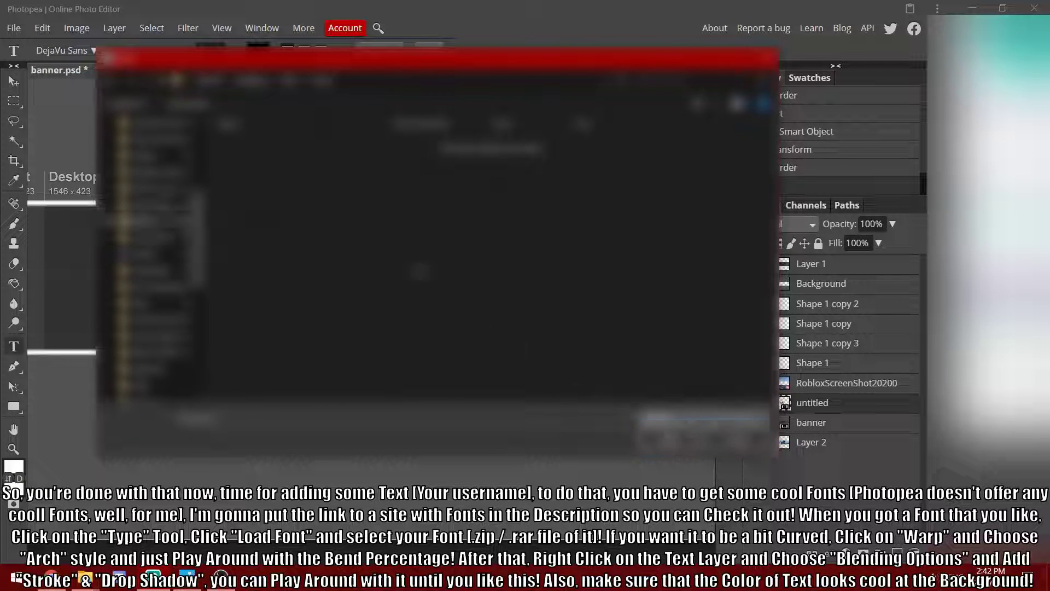
{"action": "left_click", "coordinate": [257, 247]}
{"action": "left_click", "coordinate": [291, 219]}
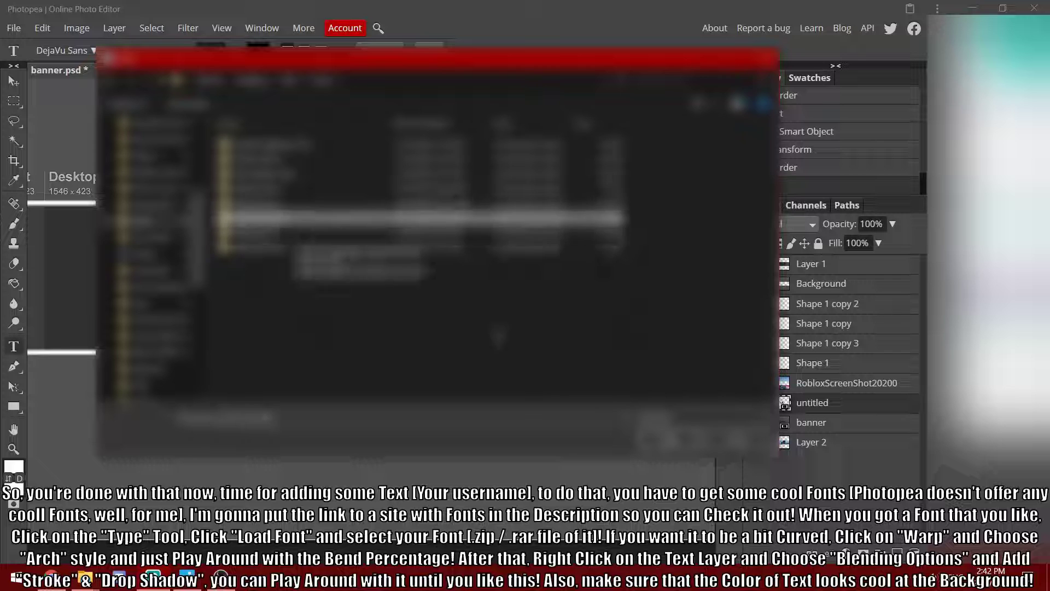
{"action": "left_click", "coordinate": [670, 440]}
{"action": "left_click", "coordinate": [92, 50]}
{"action": "left_click", "coordinate": [111, 153]}
{"action": "type", "text": "HERO"}
{"action": "left_click", "coordinate": [139, 237]}
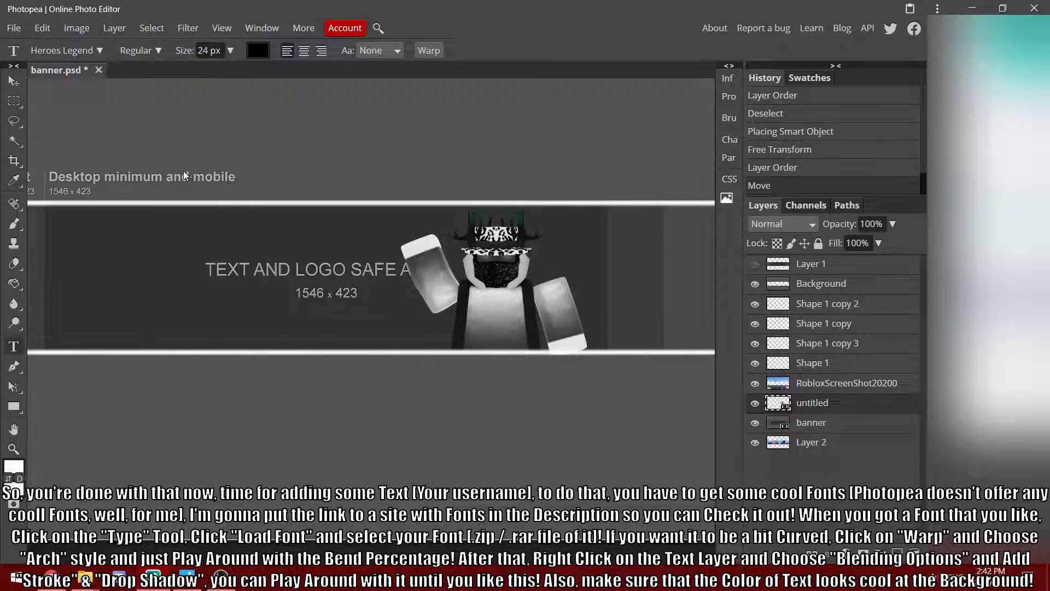
- Add the white text KINGGY at 100 px in the left part of the safe area
{"action": "left_click", "coordinate": [259, 53]}
{"action": "left_click", "coordinate": [312, 296]}
{"action": "left_click", "coordinate": [370, 317]}
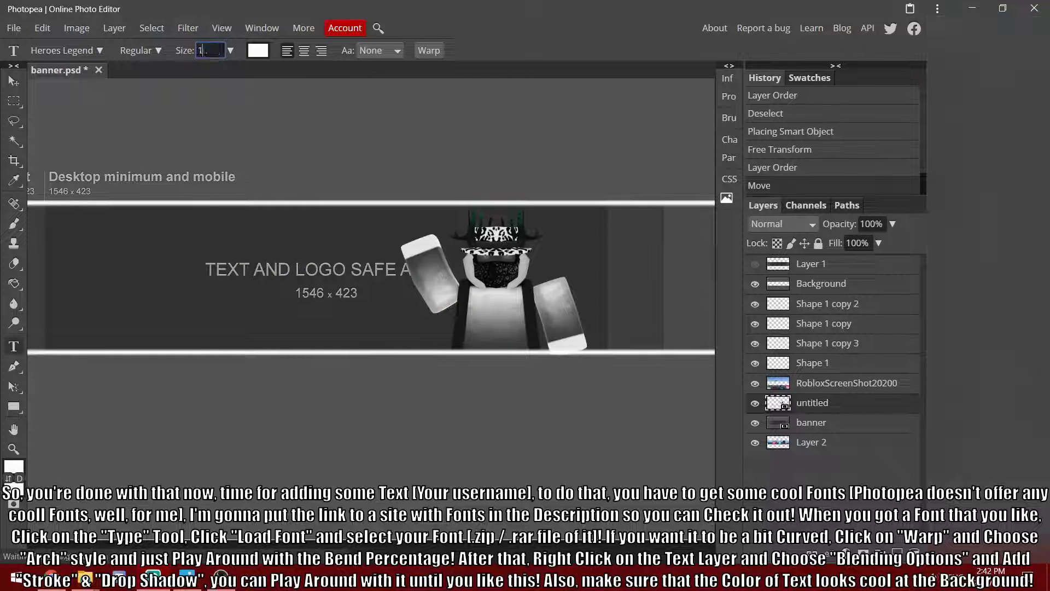
{"action": "left_click", "coordinate": [104, 285]}
{"action": "type", "text": "KINGGY"}
- Warp the KINGGY text with the Arch style at a 10% bend and commit the text
{"action": "left_click", "coordinate": [429, 50]}
{"action": "left_click", "coordinate": [500, 149]}
{"action": "left_click", "coordinate": [504, 223]}
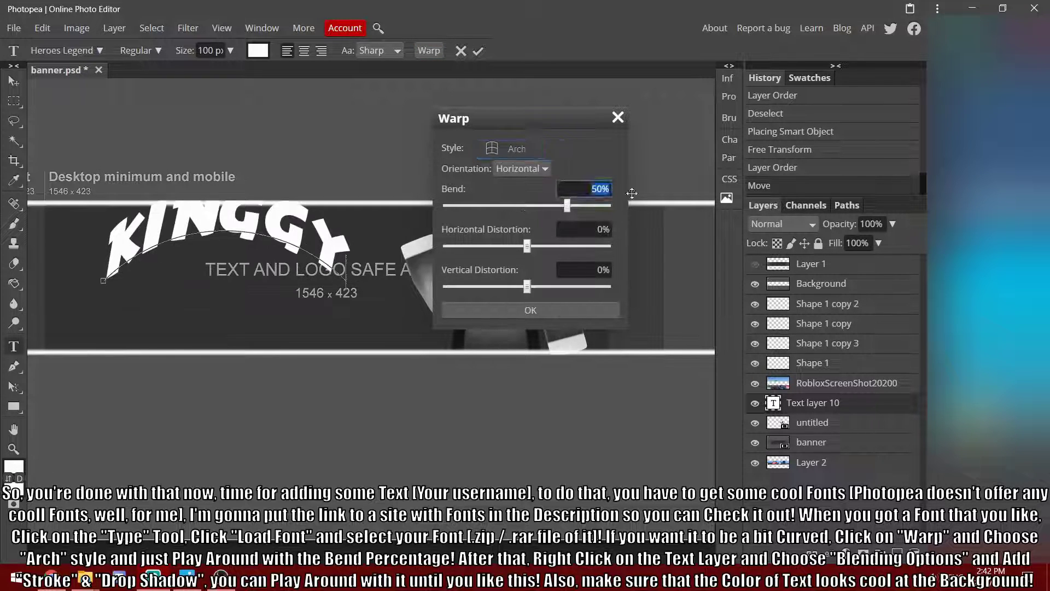
{"action": "type", "text": "10"}
{"action": "left_click", "coordinate": [545, 311]}
{"action": "left_click", "coordinate": [479, 52]}
- Center the KINGGY text vertically in the left part of the safe area and shift the character render slightly left
{"action": "left_click", "coordinate": [13, 81]}
{"action": "mouse_move", "coordinate": [196, 258]}
{"action": "left_mouse_down"}
{"action": "mouse_move", "coordinate": [205, 280]}
{"action": "mouse_move", "coordinate": [178, 270]}
{"action": "mouse_move", "coordinate": [190, 275]}
{"action": "left_mouse_up"}
{"action": "left_click", "coordinate": [800, 424]}
{"action": "left_click_drag", "start_coordinate": [497, 308], "coordinate": [486, 309]}
{"action": "left_click", "coordinate": [817, 408]}
{"action": "left_click_drag", "start_coordinate": [237, 287], "coordinate": [222, 285]}
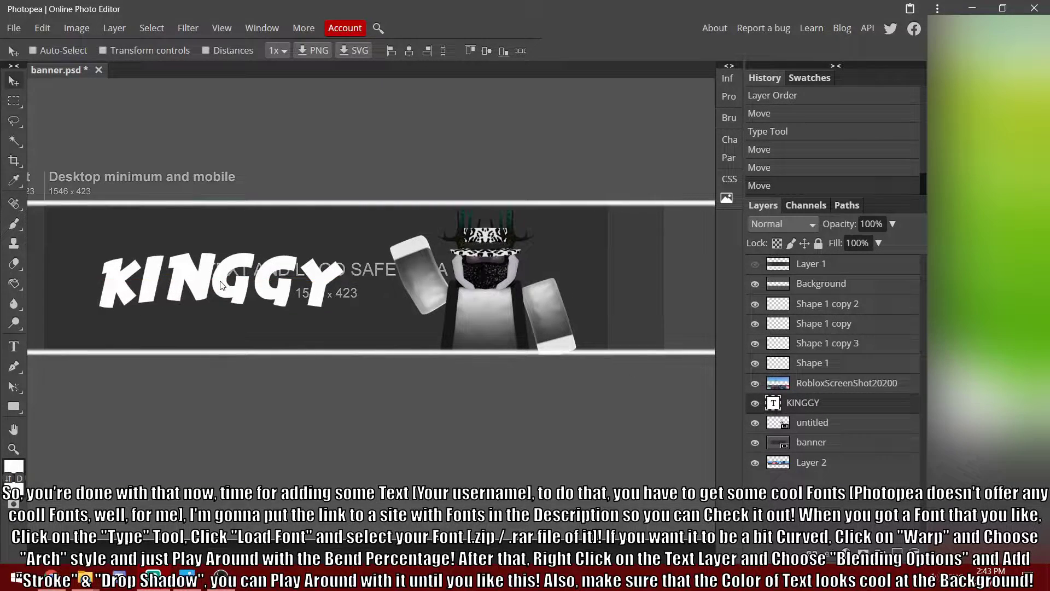
- Add a black 5 px outside Stroke to the KINGGY text layer
{"action": "right_click", "coordinate": [805, 402]}
{"action": "left_click", "coordinate": [711, 174]}
{"action": "left_click", "coordinate": [595, 307]}
{"action": "left_click", "coordinate": [710, 355]}
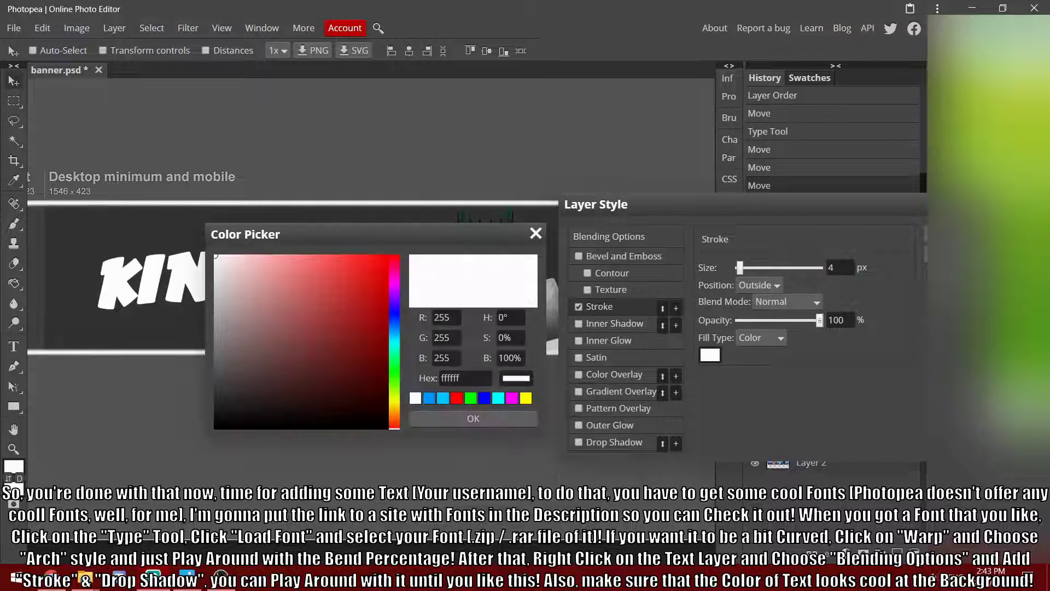
{"action": "left_click", "coordinate": [342, 412]}
{"action": "left_click", "coordinate": [453, 422]}
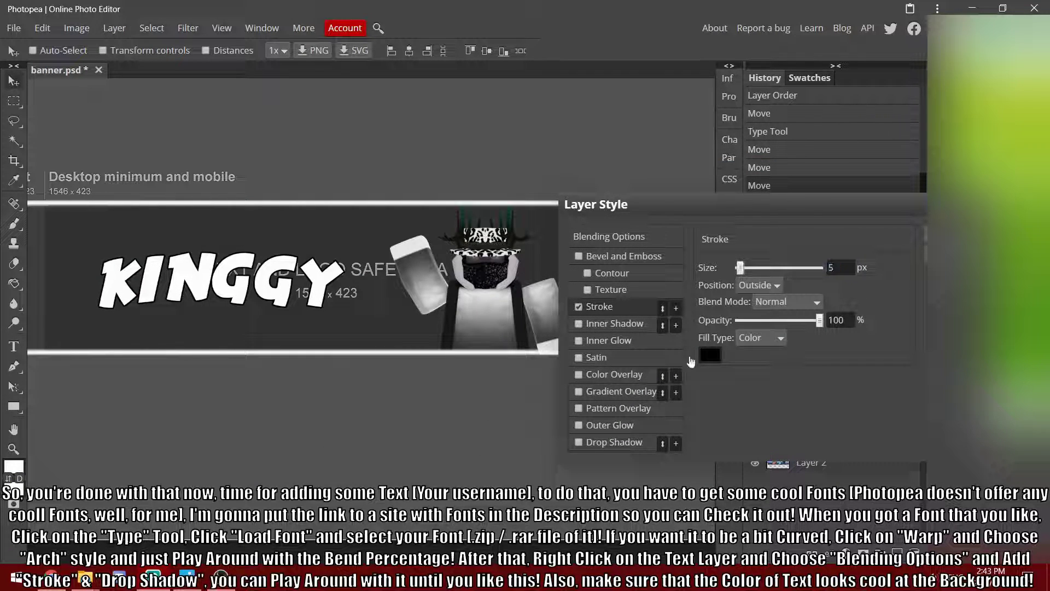
- Add a Drop Shadow to the KINGGY text with angle 90°, distance 5 px, spread 100% and size 5 px
{"action": "left_click", "coordinate": [602, 443]}
{"action": "type", "text": "90"}
{"action": "left_click", "coordinate": [705, 352]}
{"action": "type", "text": "100"}
{"action": "left_click", "coordinate": [718, 332]}
{"action": "type", "text": "5"}
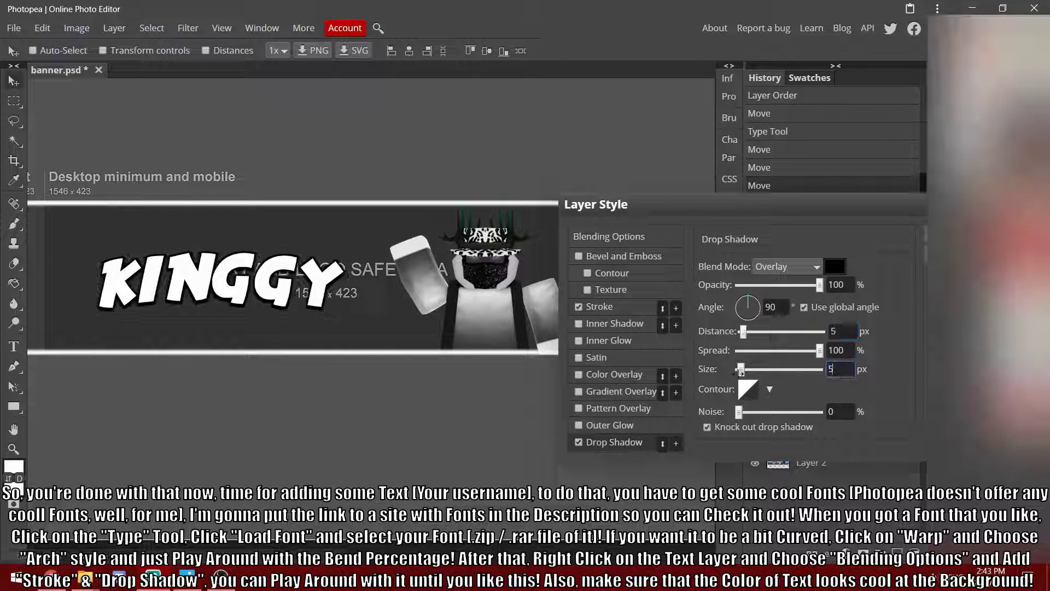
{"action": "left_click", "coordinate": [964, 239]}
- Rasterize the KINGGY layer style and add another Drop Shadow with 5% spread and 10 px size
{"action": "right_click", "coordinate": [811, 403]}
{"action": "left_click", "coordinate": [773, 357]}
{"action": "right_click", "coordinate": [829, 403]}
{"action": "left_click", "coordinate": [738, 174]}
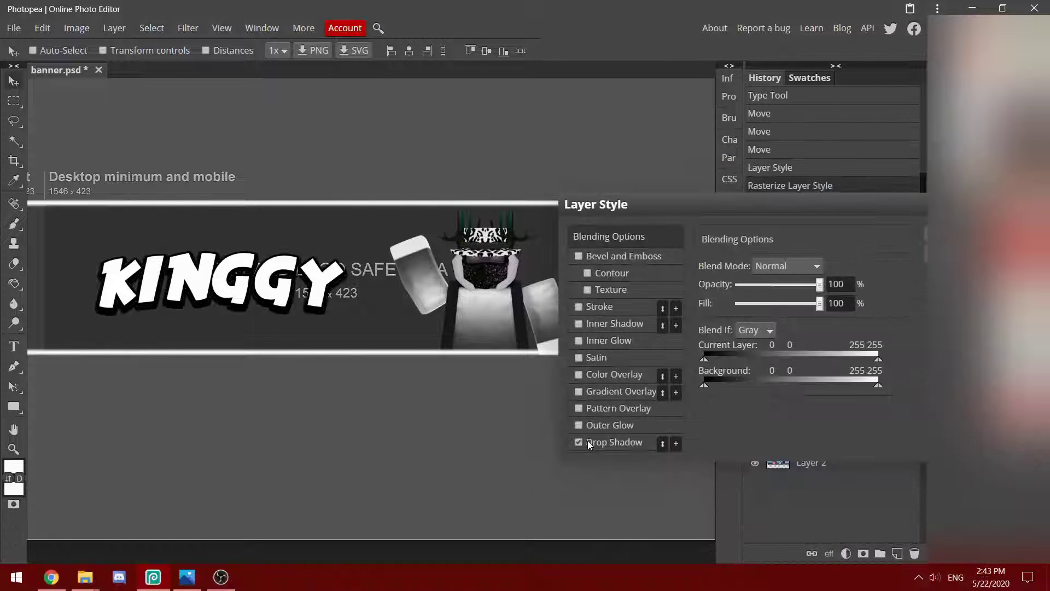
{"action": "left_click", "coordinate": [590, 442]}
{"action": "left_click_drag", "start_coordinate": [842, 351], "coordinate": [753, 368]}
{"action": "type", "text": "1510"}
{"action": "left_click_drag", "start_coordinate": [842, 350], "coordinate": [823, 351]}
{"action": "type", "text": "5"}
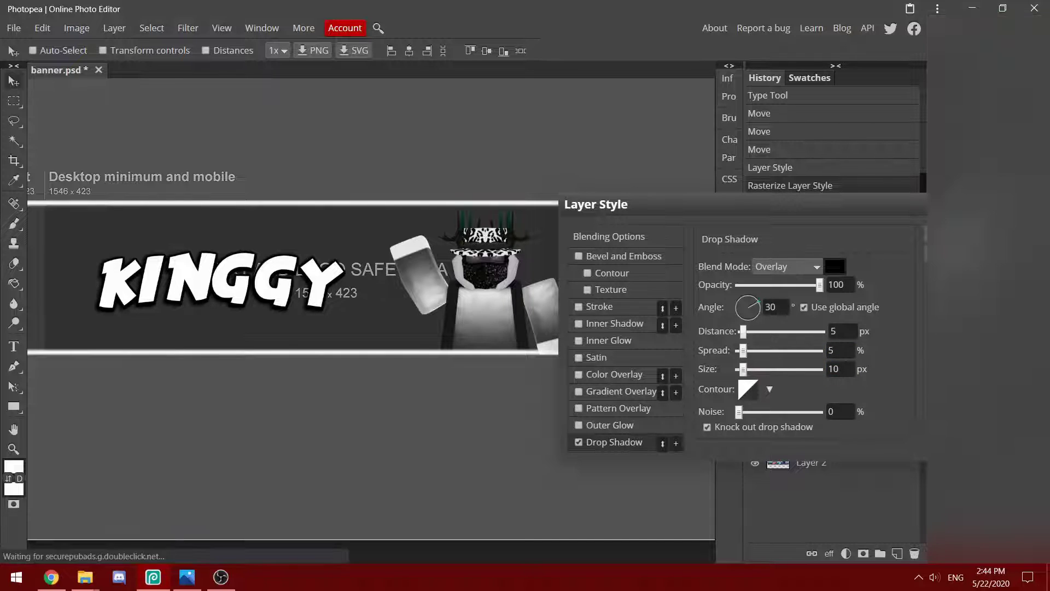
{"action": "key", "text": "Return"}
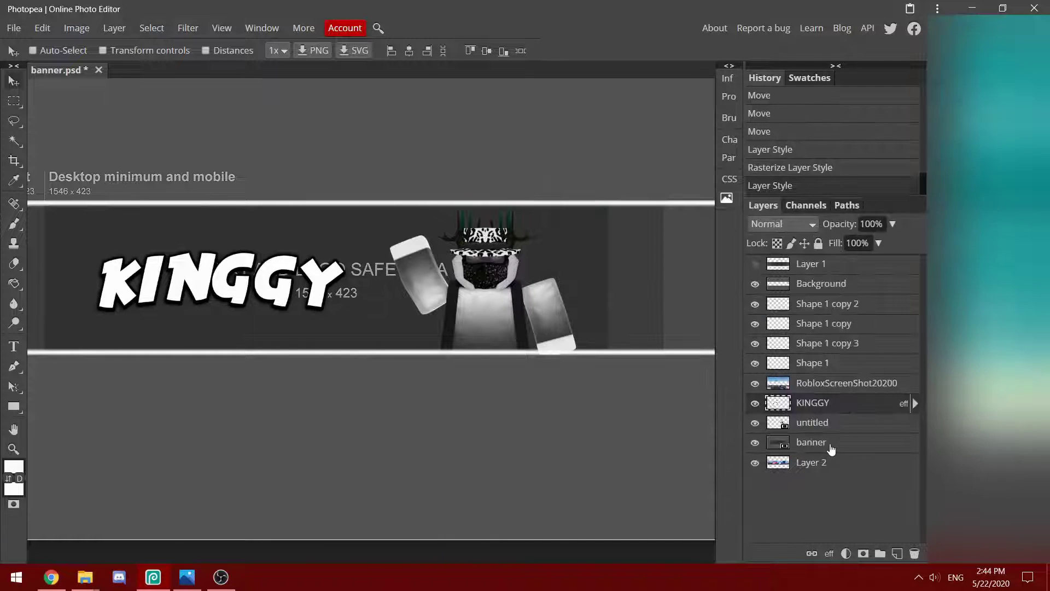
- Move the KINGGY layer below the character layer and add four Brightness/Contrast adjustment layers directly above the character
{"action": "left_click_drag", "start_coordinate": [817, 430], "coordinate": [818, 432]}
{"action": "left_click", "coordinate": [820, 405]}
{"action": "left_click", "coordinate": [845, 553]}
{"action": "left_click", "coordinate": [869, 183]}
{"action": "left_click", "coordinate": [846, 553]}
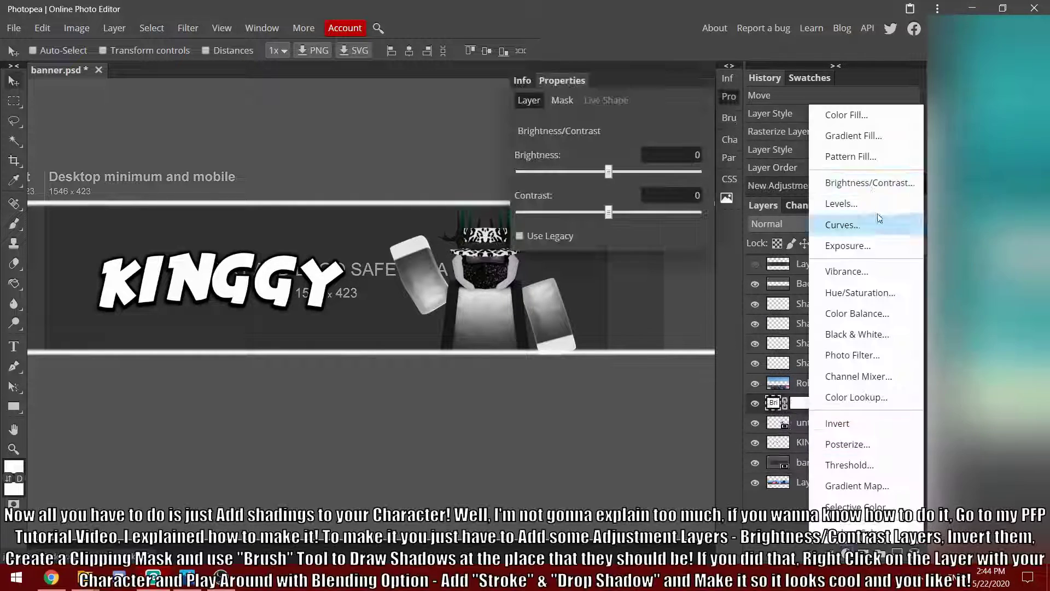
{"action": "left_click", "coordinate": [868, 183]}
{"action": "left_click", "coordinate": [845, 554]}
{"action": "left_click", "coordinate": [868, 183]}
- Set the adjustment layers' Brightness to 100 or -100, with -100 on Brightness/Contrast 2 and 100 on 3, and restack them as 3, 4, 1, 2
{"action": "type", "text": "100"}
{"action": "left_click", "coordinate": [853, 442]}
{"action": "left_click_drag", "start_coordinate": [690, 155], "coordinate": [725, 160]}
{"action": "type", "text": "-100"}
{"action": "left_click", "coordinate": [853, 422]}
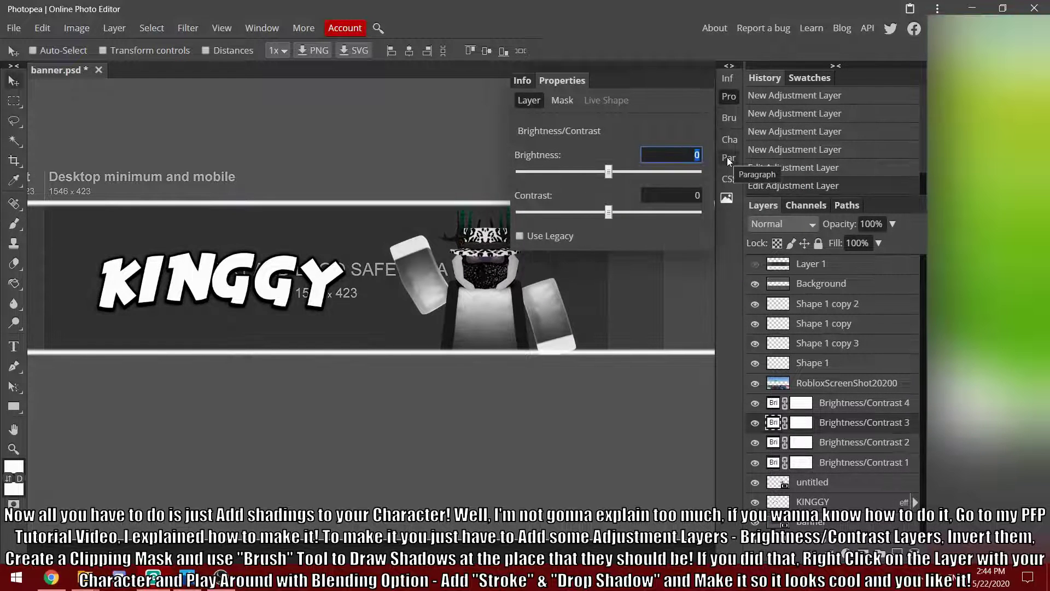
{"action": "type", "text": "100"}
{"action": "left_click", "coordinate": [853, 403]}
{"action": "left_click_drag", "start_coordinate": [831, 432], "coordinate": [832, 433]}
{"action": "left_click_drag", "start_coordinate": [834, 444], "coordinate": [834, 472]}
- Invert the masks of the four Brightness/Contrast layers to black and clip the layers to the character layer
{"action": "left_click", "coordinate": [801, 462]}
{"action": "key", "text": "ctrl+i"}
{"action": "left_click", "coordinate": [802, 442]}
{"action": "key", "text": "ctrl+i"}
{"action": "left_click", "coordinate": [803, 403]}
{"action": "key", "text": "ctrl+i"}
{"action": "left_click", "coordinate": [810, 462]}
{"action": "left_click", "coordinate": [729, 97]}
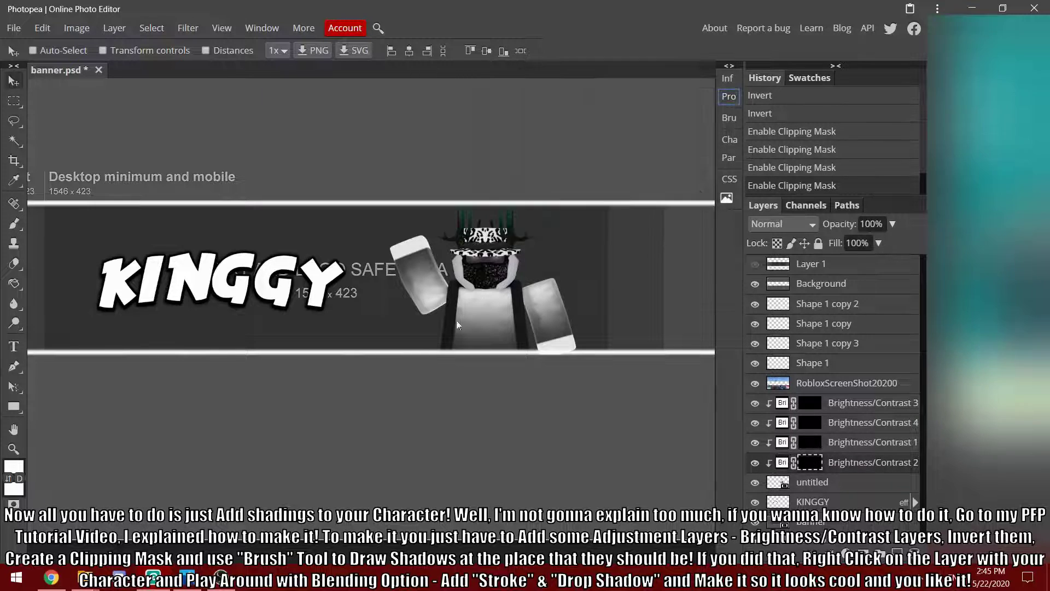
- Paint shadows with a soft white brush on the Brightness/Contrast 2 mask over the character's arms, head and torso
{"action": "scroll", "coordinate": [461, 327], "scroll_direction": "up", "scroll_amount": 6}
{"action": "left_click_drag", "start_coordinate": [441, 312], "coordinate": [378, 447]}
{"action": "key", "text": "b"}
{"action": "right_click", "coordinate": [328, 351]}
{"action": "mouse_move", "coordinate": [361, 289]}
{"action": "left_mouse_down"}
{"action": "mouse_move", "coordinate": [394, 322]}
{"action": "mouse_move", "coordinate": [418, 325]}
{"action": "left_mouse_up"}
{"action": "left_click", "coordinate": [44, 51]}
{"action": "left_click_drag", "start_coordinate": [311, 230], "coordinate": [257, 199]}
{"action": "mouse_move", "coordinate": [268, 175]}
{"action": "left_mouse_down"}
{"action": "mouse_move", "coordinate": [307, 219]}
{"action": "mouse_move", "coordinate": [478, 103]}
{"action": "mouse_move", "coordinate": [470, 186]}
{"action": "left_mouse_up"}
{"action": "mouse_move", "coordinate": [509, 241]}
{"action": "left_mouse_down"}
{"action": "mouse_move", "coordinate": [642, 391]}
{"action": "mouse_move", "coordinate": [651, 465]}
{"action": "left_mouse_up"}
{"action": "right_click", "coordinate": [494, 392]}
{"action": "left_click", "coordinate": [528, 418]}
{"action": "left_click_drag", "start_coordinate": [497, 395], "coordinate": [539, 511]}
- Rasterize the character layer, clear a rectangular area of it below the lower middle strip, and deselect
{"action": "left_click_drag", "start_coordinate": [542, 517], "coordinate": [648, 535]}
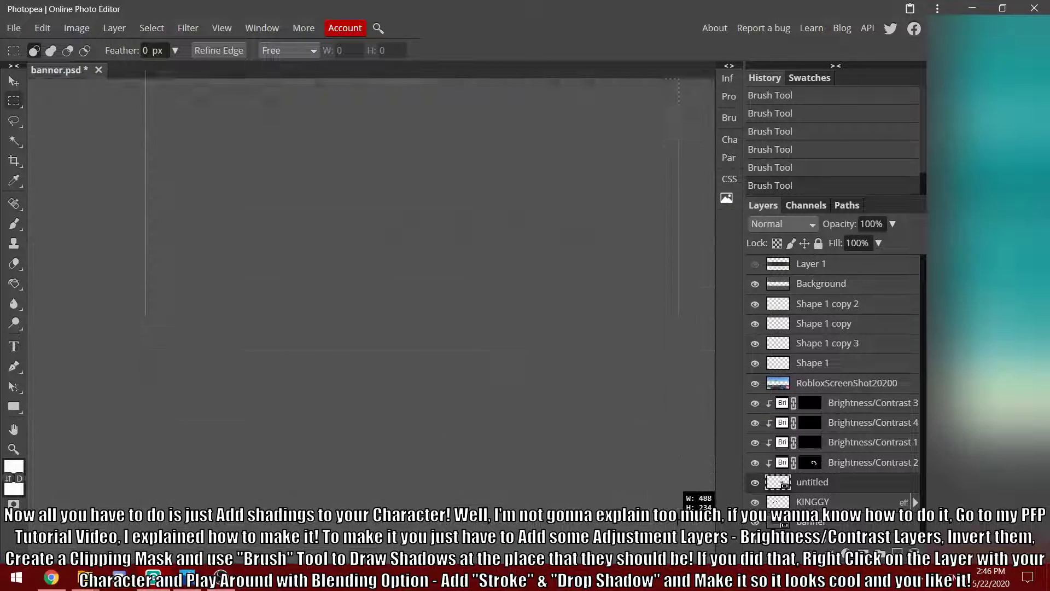
{"action": "right_click", "coordinate": [821, 482]}
{"action": "left_click", "coordinate": [831, 249]}
{"action": "key", "text": "Delete"}
{"action": "key", "text": "ctrl+d"}
{"action": "scroll", "coordinate": [590, 325], "scroll_direction": "up", "scroll_amount": 5}
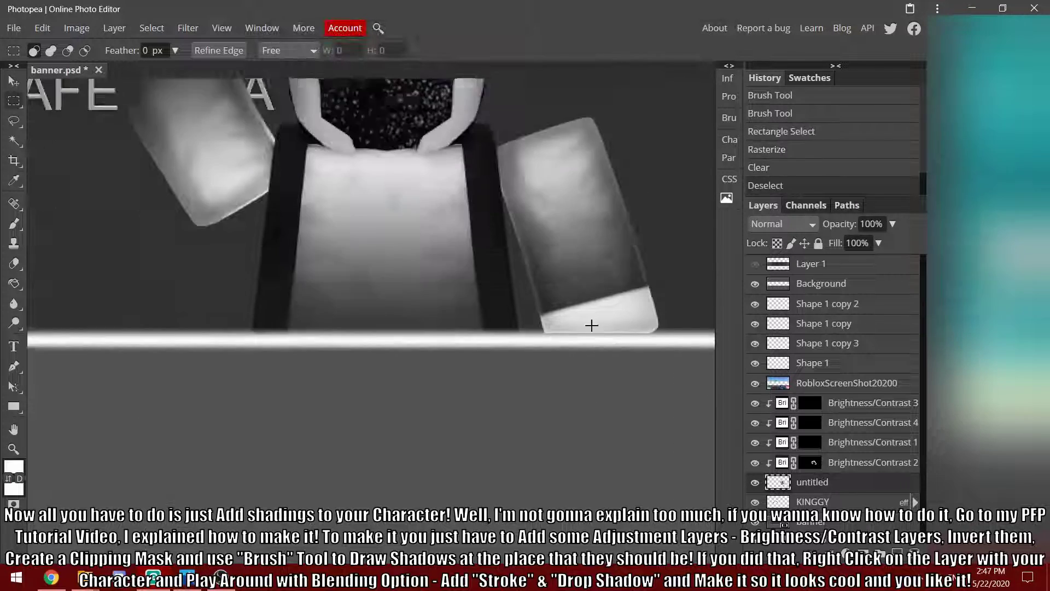
- Paint highlights with the Brush on the Brightness/Contrast 1 mask over the character's arms and upper torso
{"action": "key", "text": "v"}
{"action": "key", "text": "b"}
{"action": "left_click", "coordinate": [810, 442]}
{"action": "left_click_drag", "start_coordinate": [598, 456], "coordinate": [632, 452]}
{"action": "mouse_move", "coordinate": [536, 296]}
{"action": "left_mouse_down"}
{"action": "mouse_move", "coordinate": [577, 307]}
{"action": "mouse_move", "coordinate": [547, 328]}
{"action": "left_mouse_up"}
{"action": "left_click_drag", "start_coordinate": [538, 298], "coordinate": [588, 336]}
{"action": "left_click_drag", "start_coordinate": [593, 328], "coordinate": [596, 337]}
{"action": "mouse_move", "coordinate": [443, 301]}
{"action": "left_mouse_down"}
{"action": "mouse_move", "coordinate": [358, 312]}
{"action": "mouse_move", "coordinate": [441, 332]}
{"action": "left_mouse_up"}
{"action": "left_click_drag", "start_coordinate": [235, 286], "coordinate": [194, 287]}
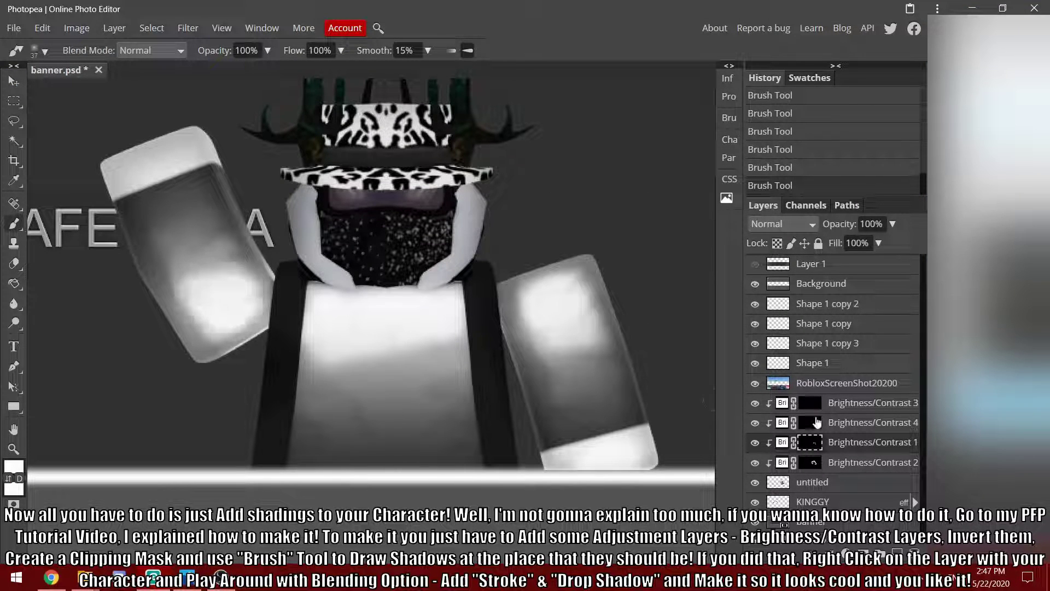
- Brighten the raised hand and the face visor by painting on the Brightness/Contrast 1 mask
{"action": "left_click", "coordinate": [807, 422]}
{"action": "left_click", "coordinate": [815, 447]}
{"action": "mouse_move", "coordinate": [139, 169]}
{"action": "left_mouse_down"}
{"action": "mouse_move", "coordinate": [185, 154]}
{"action": "mouse_move", "coordinate": [148, 172]}
{"action": "left_mouse_up"}
{"action": "mouse_move", "coordinate": [468, 203]}
{"action": "left_mouse_down"}
{"action": "mouse_move", "coordinate": [333, 131]}
{"action": "mouse_move", "coordinate": [329, 179]}
{"action": "left_mouse_up"}
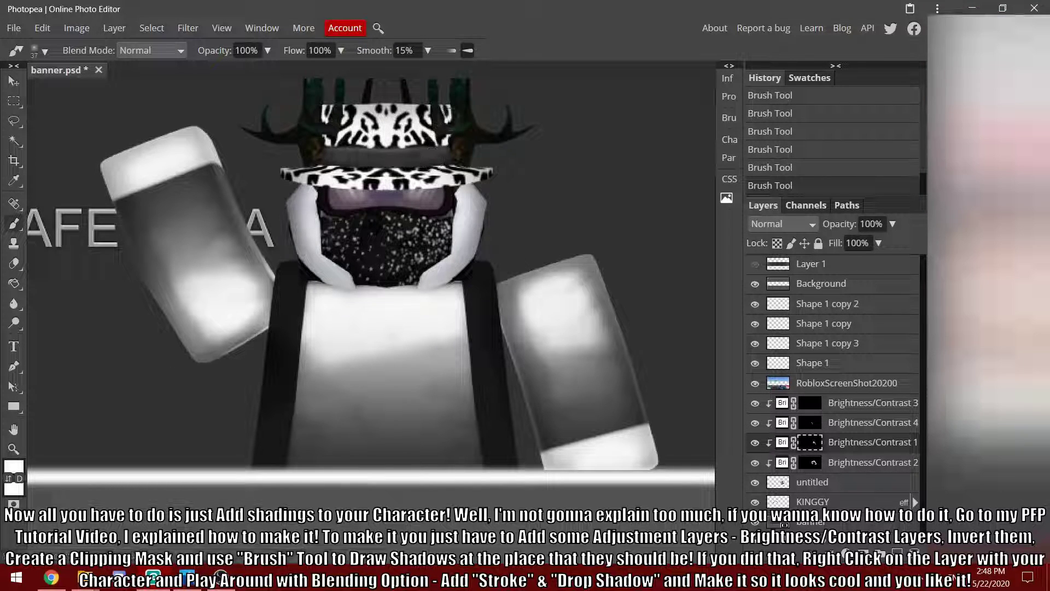
- Paint further highlights on the Brightness/Contrast 4 and Brightness/Contrast 3 masks over the upper part of the character's lowered arm
{"action": "left_click", "coordinate": [911, 426]}
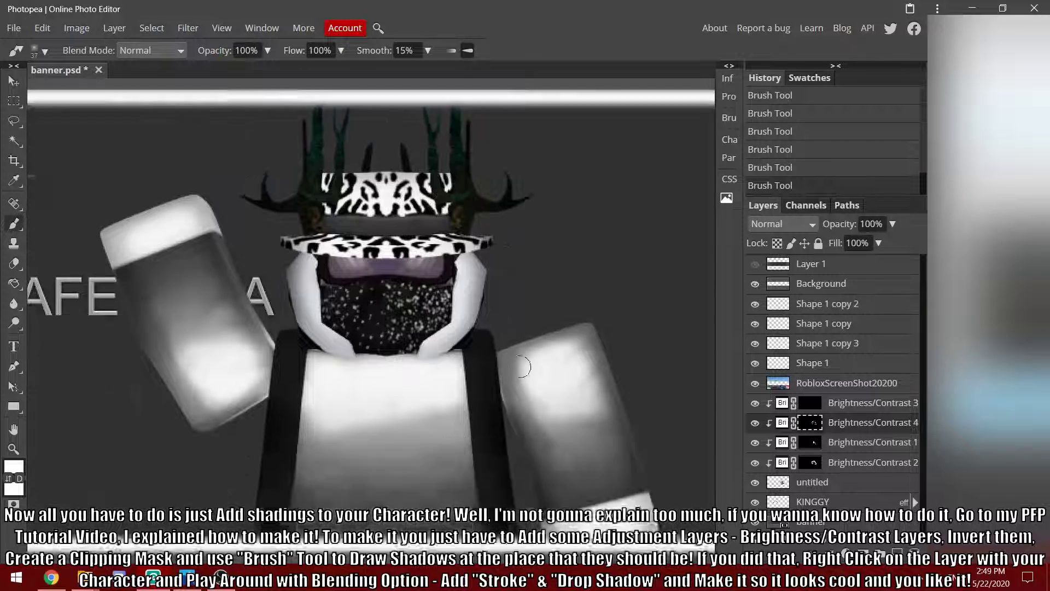
{"action": "key", "text": "alt+bracketright"}
{"action": "left_click_drag", "start_coordinate": [568, 305], "coordinate": [545, 321]}
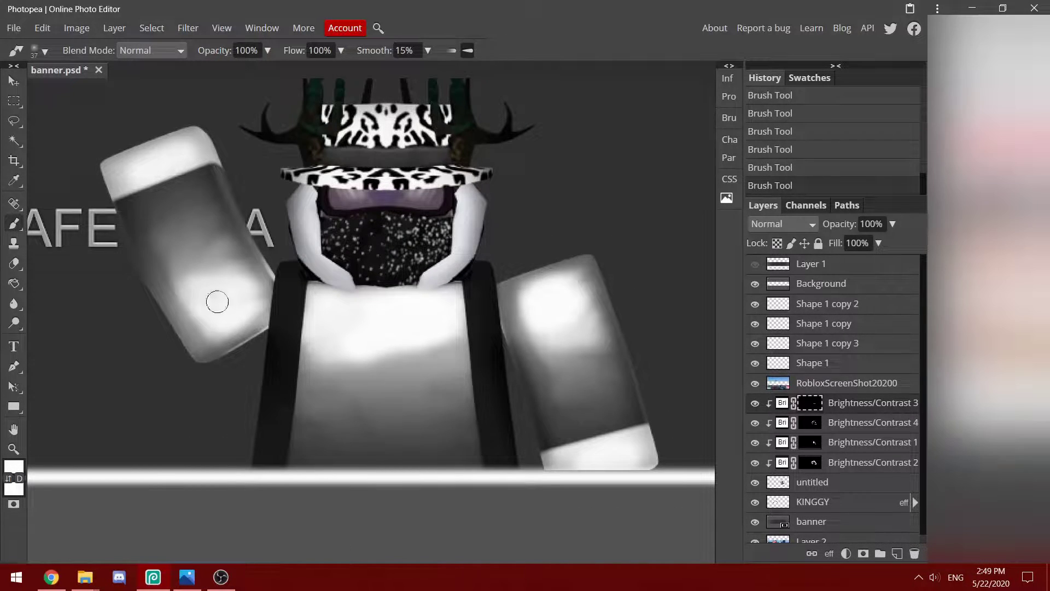
- Add a white 5 px outside Stroke at 100% opacity to the character layer
{"action": "key", "text": "ctrl+0"}
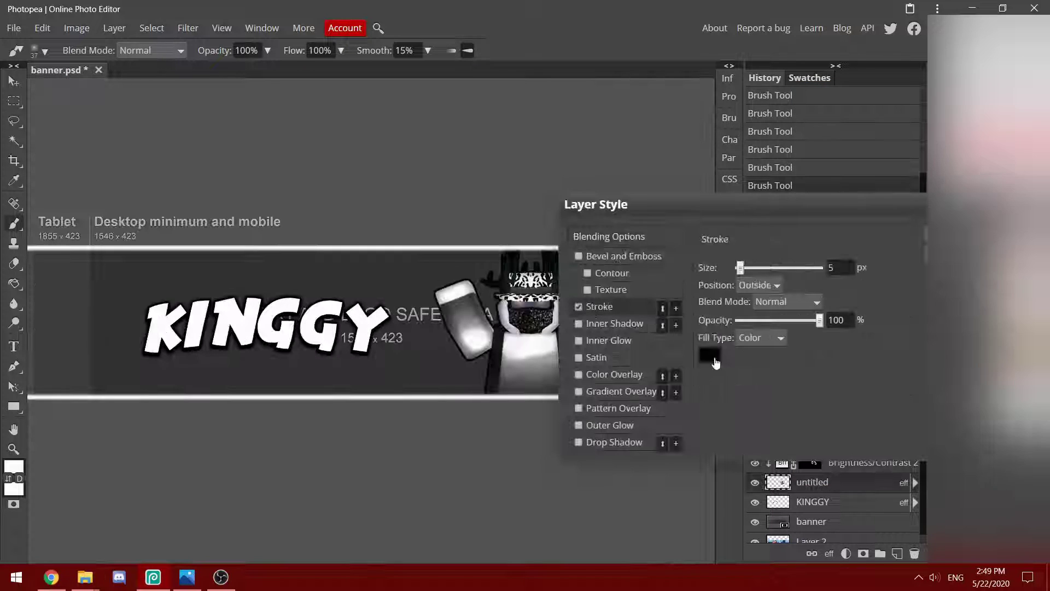
{"action": "key", "text": "Return"}
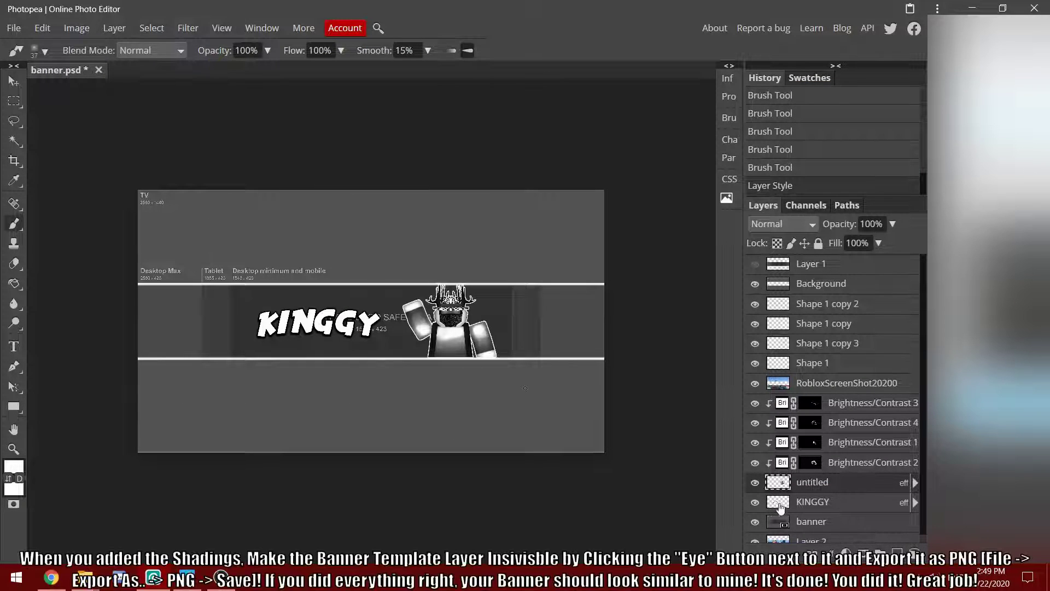
- Hide the banner and Background template layers so the city backdrop shows
{"action": "left_click", "coordinate": [755, 522]}
{"action": "left_click", "coordinate": [755, 284]}
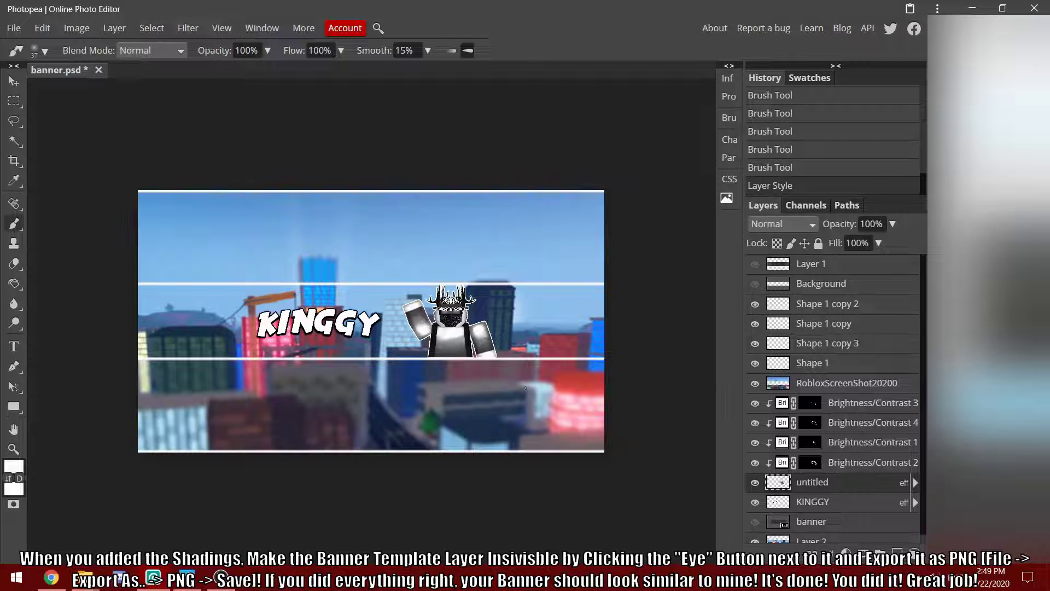
- Examine the KINGGY text and the outlined character up close, and check the banner as a whole
{"action": "key", "text": "ctrl+plus"}
{"action": "key", "text": "ctrl+minus"}
{"action": "key", "text": "ctrl+plus"}
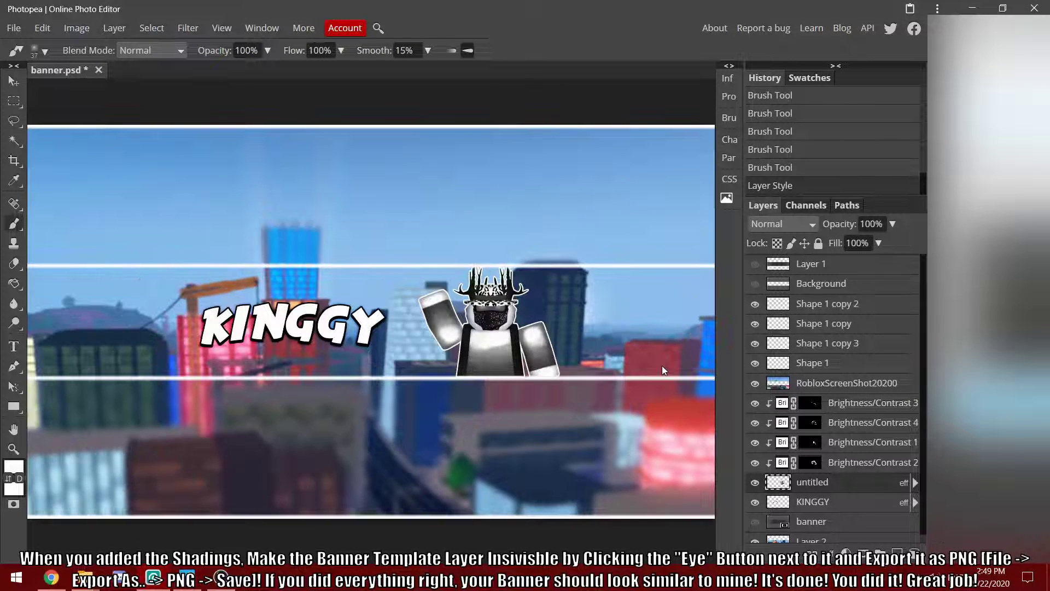
{"action": "key", "text": "ctrl+plus"}
{"action": "key", "text": "ctrl+plus"}
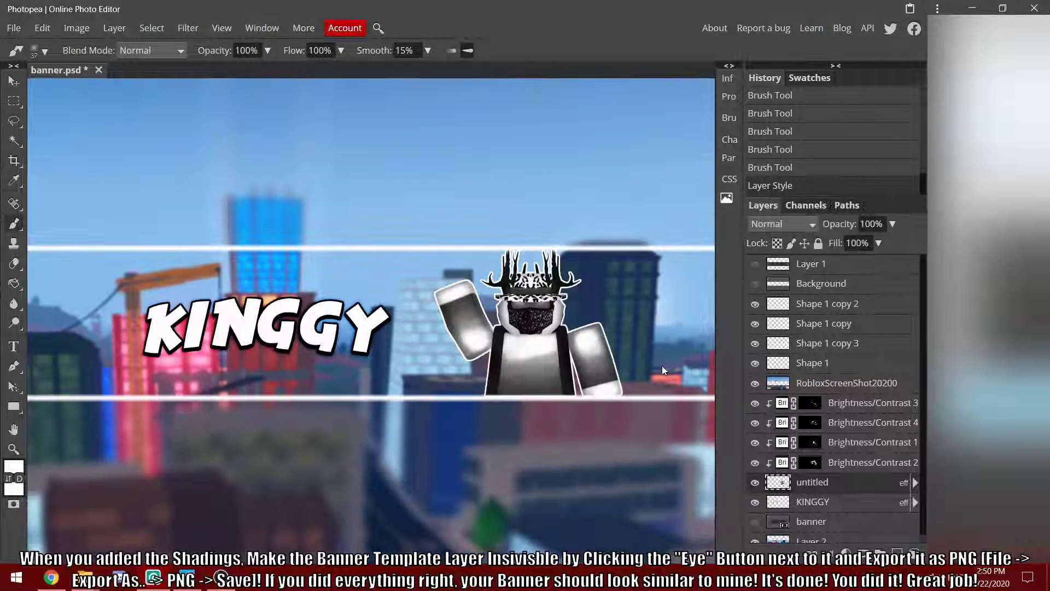
{"action": "key", "text": "ctrl+minus"}
{"action": "key", "text": "ctrl+minus"}
{"action": "key", "text": "ctrl+minus"}
{"action": "scroll", "coordinate": [844, 449], "scroll_direction": "down", "scroll_amount": 1}
{"action": "scroll", "coordinate": [844, 449], "scroll_direction": "up", "scroll_amount": 1}
- Export the finished banner as a PNG image
{"action": "left_click", "coordinate": [12, 28]}
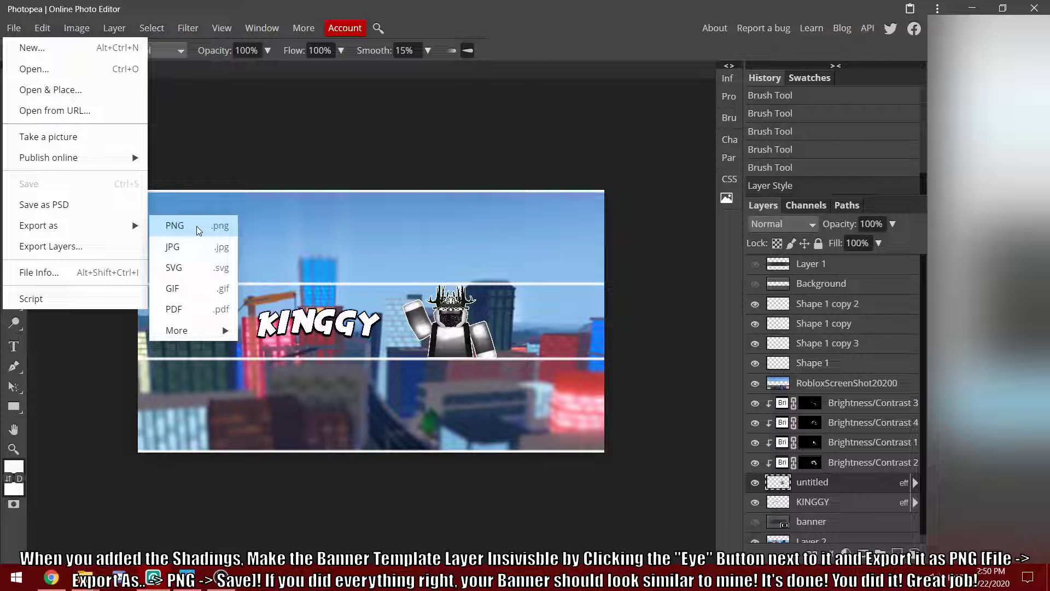
{"action": "left_click", "coordinate": [198, 230]}
{"action": "left_click", "coordinate": [574, 258]}
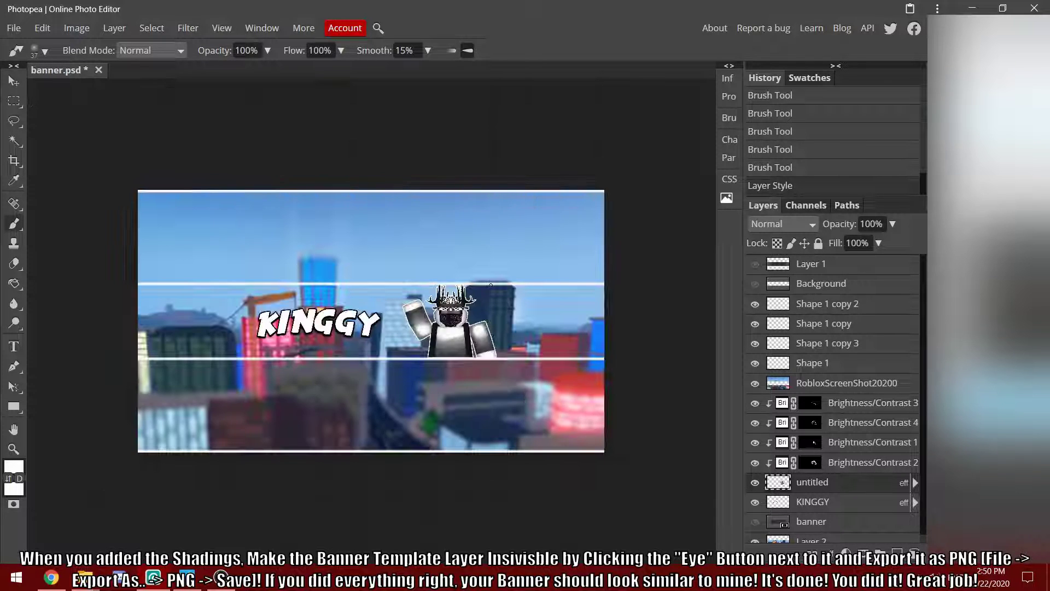